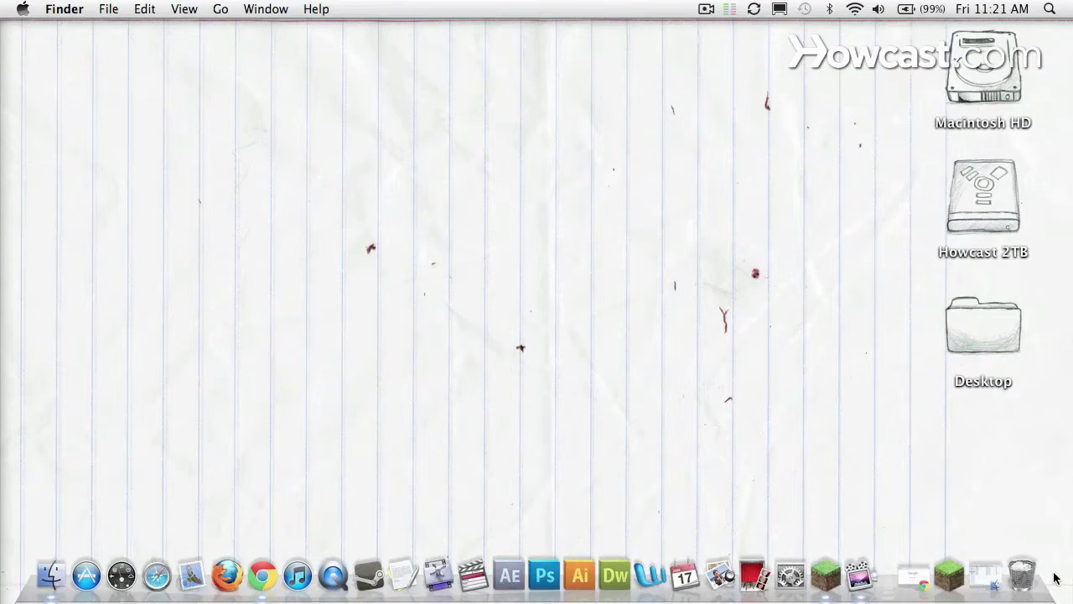
Open Library > Application Support > minecraft in Finder and expand the saves folder to list the worlds
{"action": "left_click", "coordinate": [986, 577]}
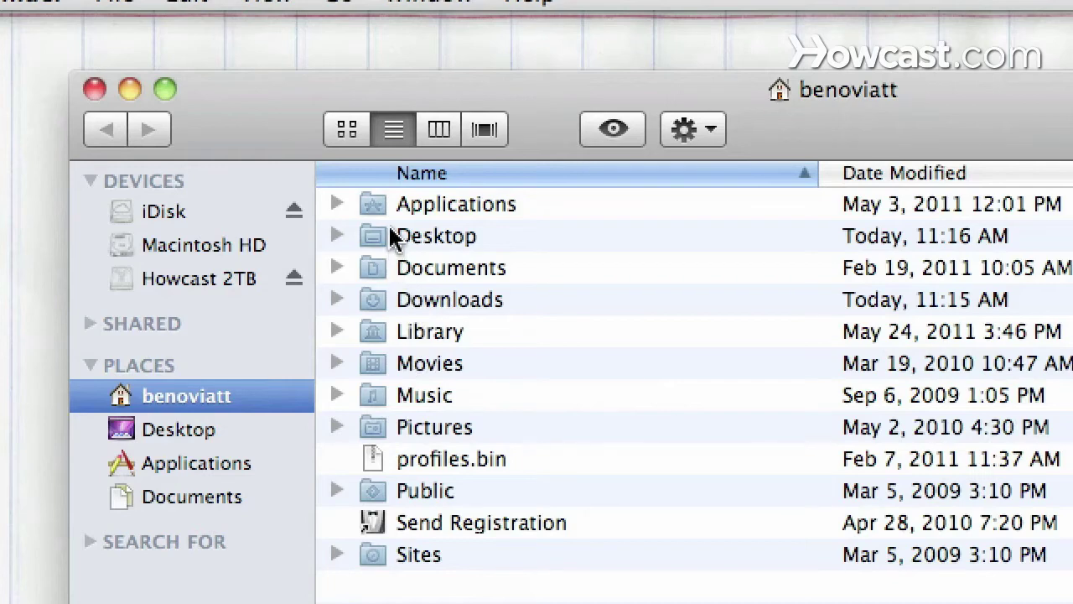
{"action": "double_click", "coordinate": [383, 333]}
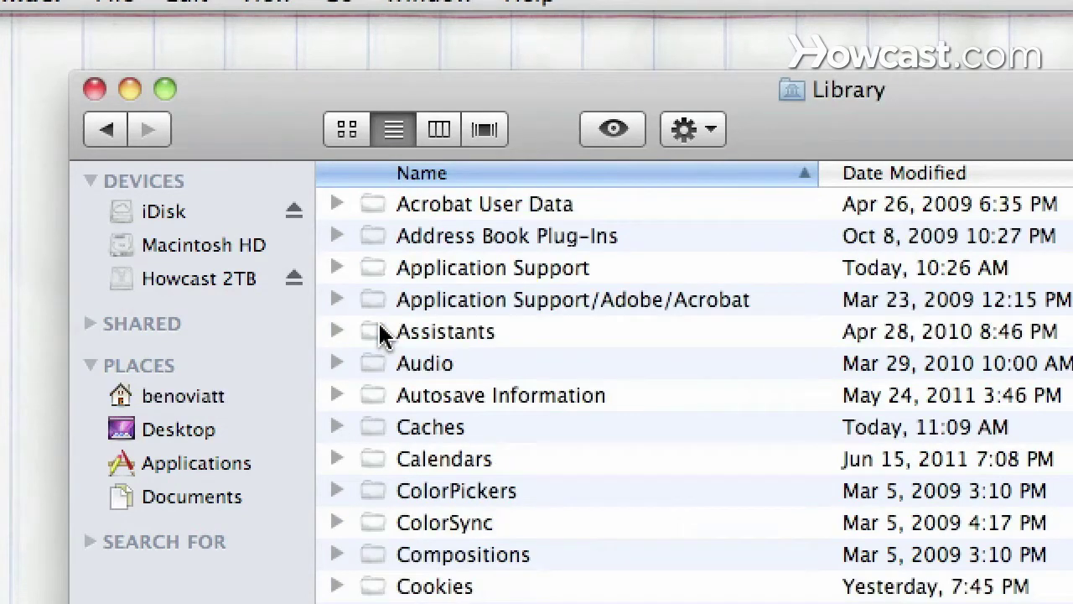
{"action": "double_click", "coordinate": [379, 268]}
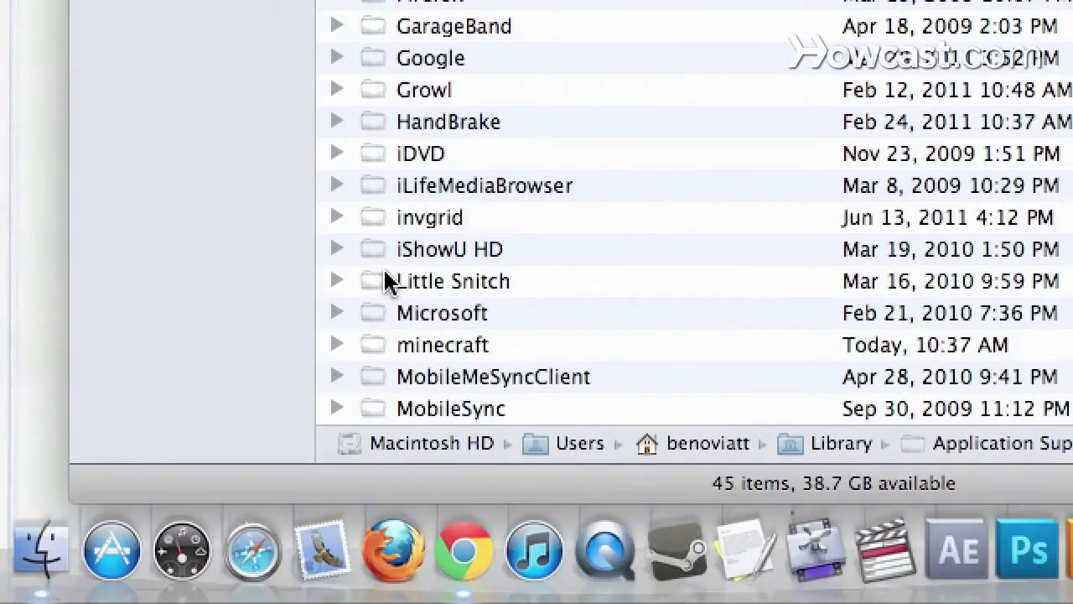
{"action": "double_click", "coordinate": [383, 344]}
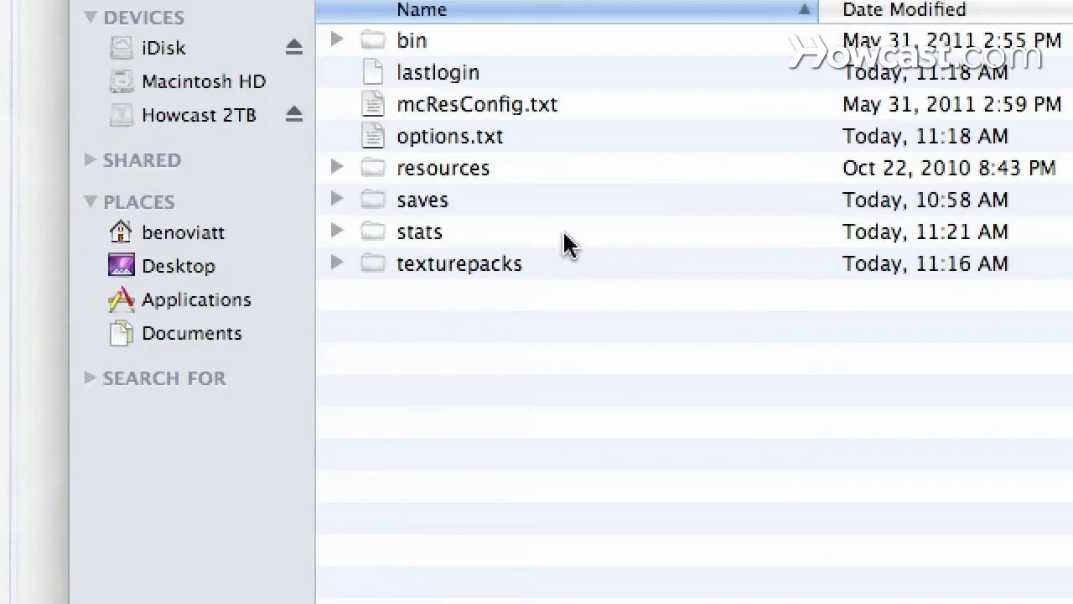
{"action": "left_click", "coordinate": [336, 201]}
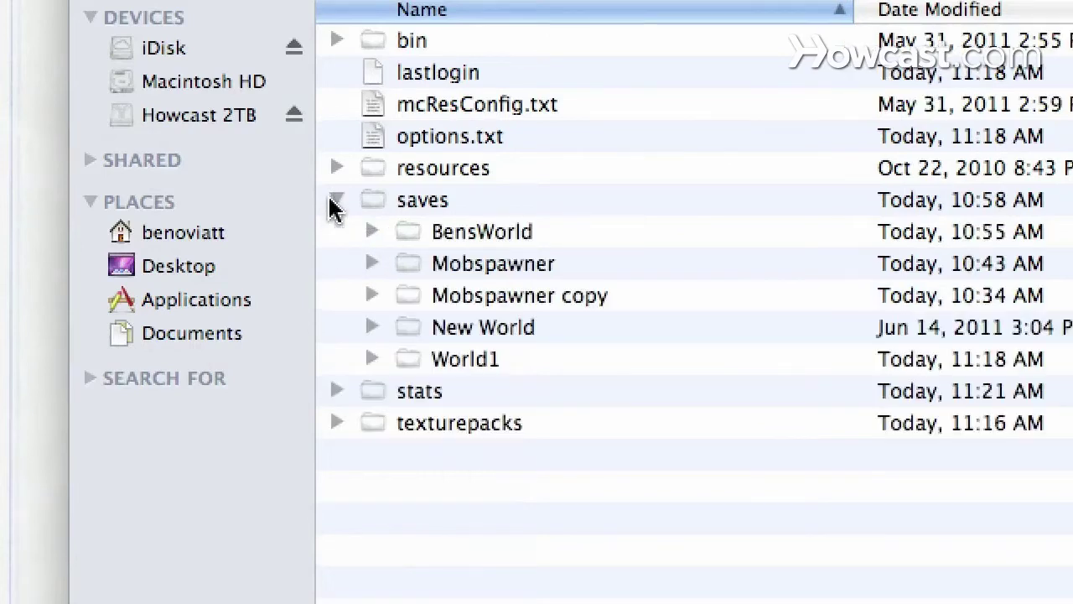
Duplicate the World1 save, rename the copy 'BenCheats', and close the Finder window
{"action": "right_click", "coordinate": [416, 359]}
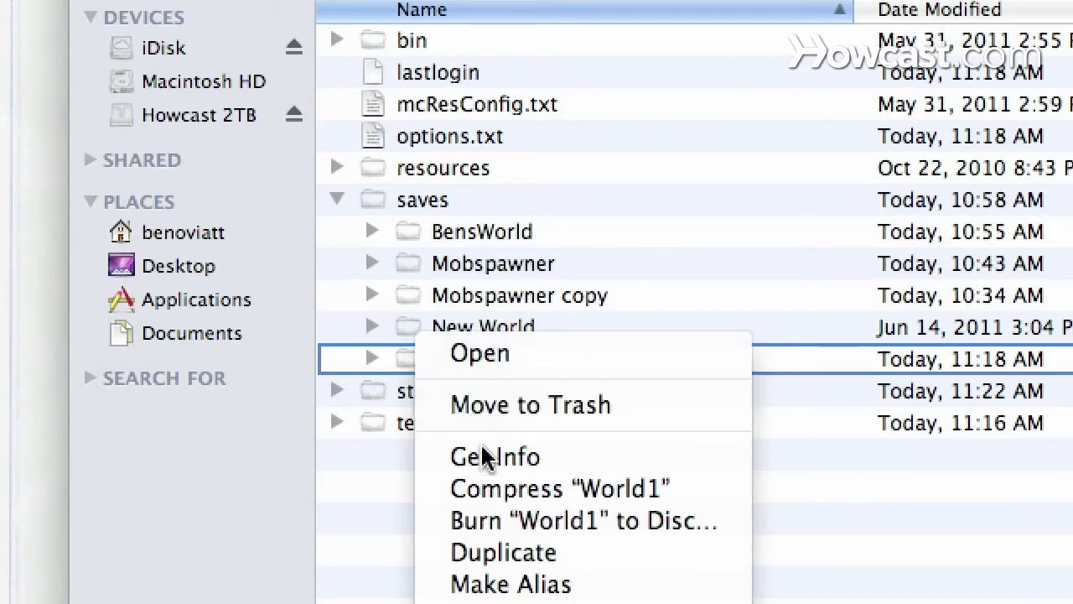
{"action": "left_click", "coordinate": [490, 552]}
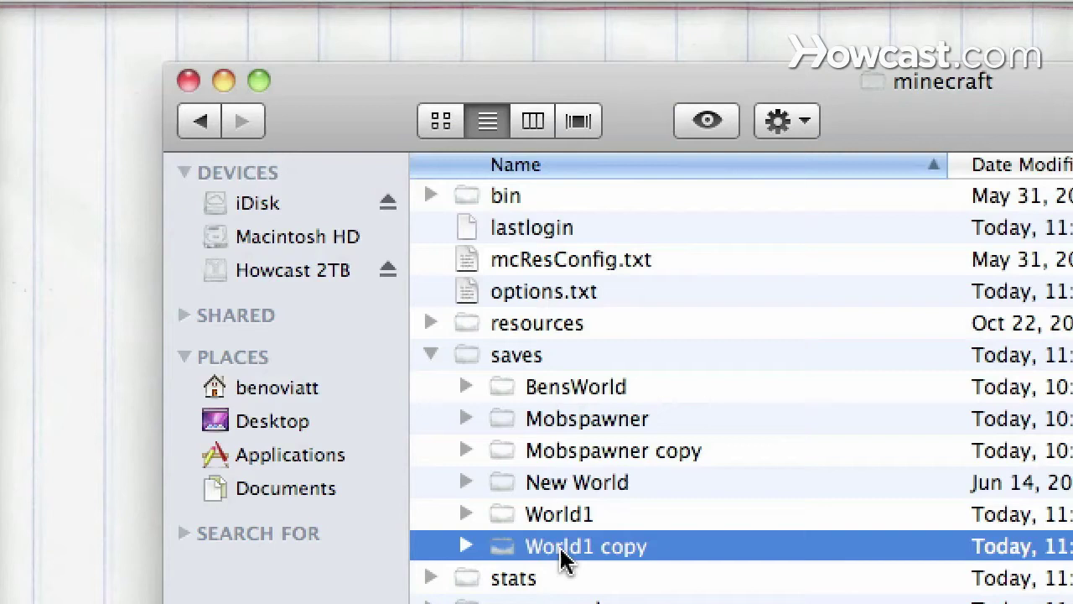
{"action": "left_click", "coordinate": [561, 550]}
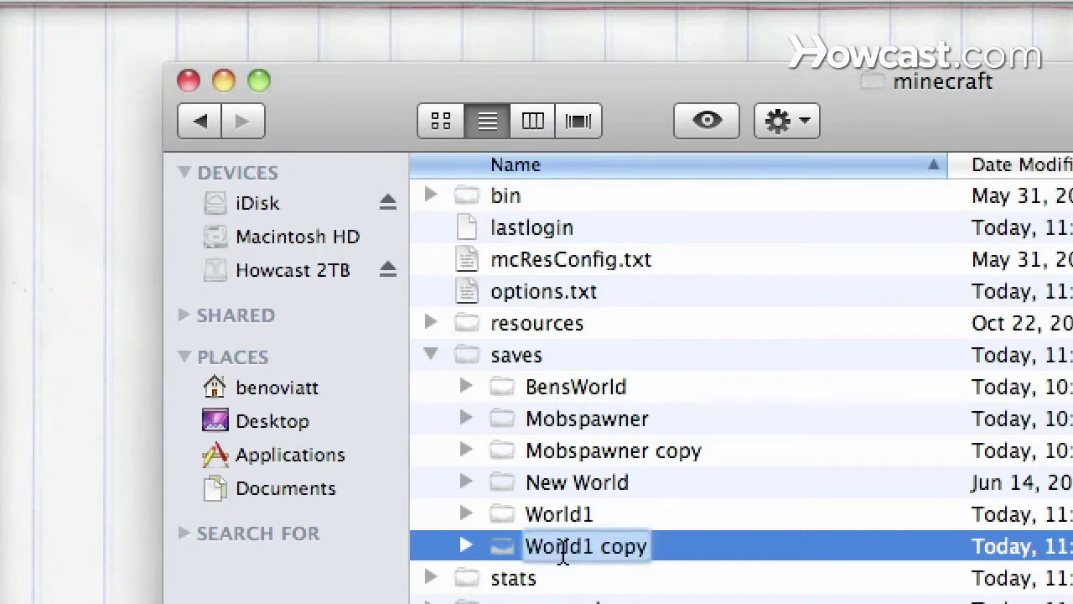
{"action": "type", "text": "BenCha"}
{"action": "key", "text": "BackSpace"}
{"action": "type", "text": "ea"}
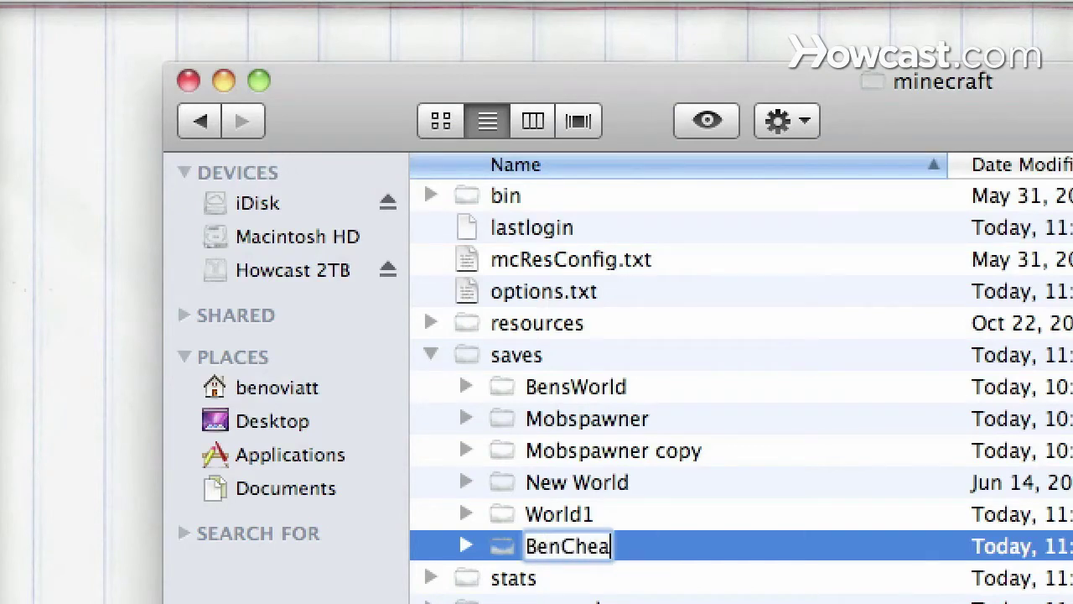
{"action": "type", "text": "ts"}
{"action": "key", "text": "Return"}
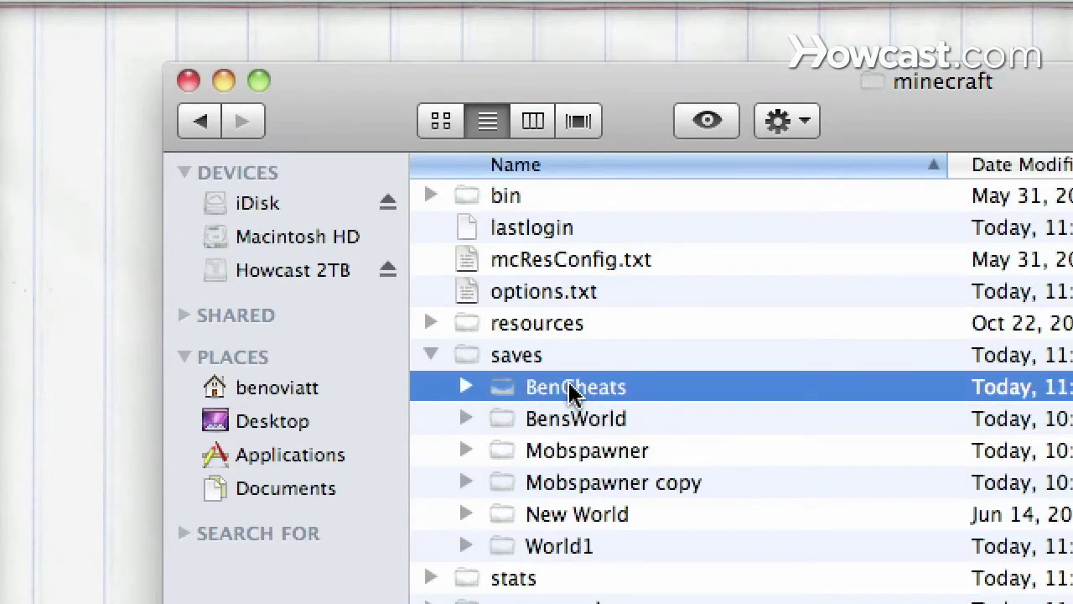
{"action": "left_click", "coordinate": [188, 81]}
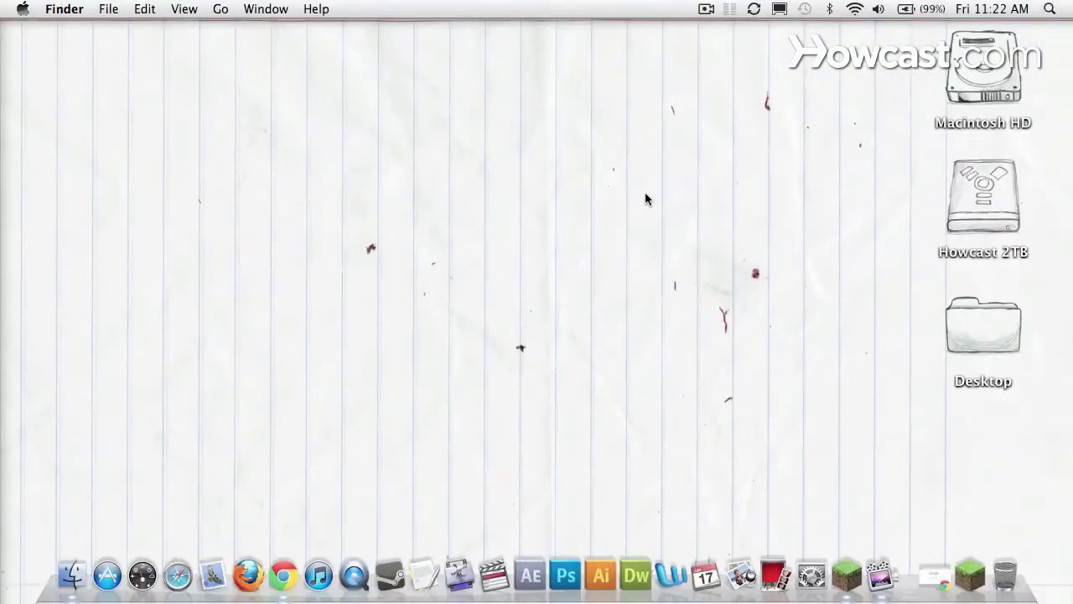
Search Google for 'invgrid' and open the Minecraft Forum InvGrid topic down to its download links
{"action": "left_click", "coordinate": [935, 575]}
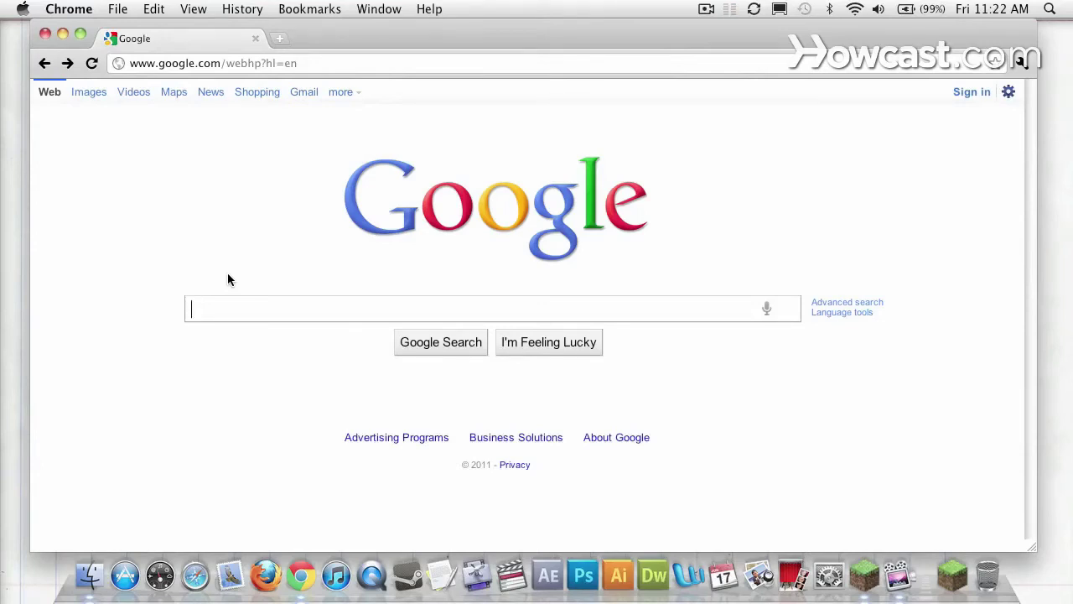
{"action": "type", "text": "invgrid"}
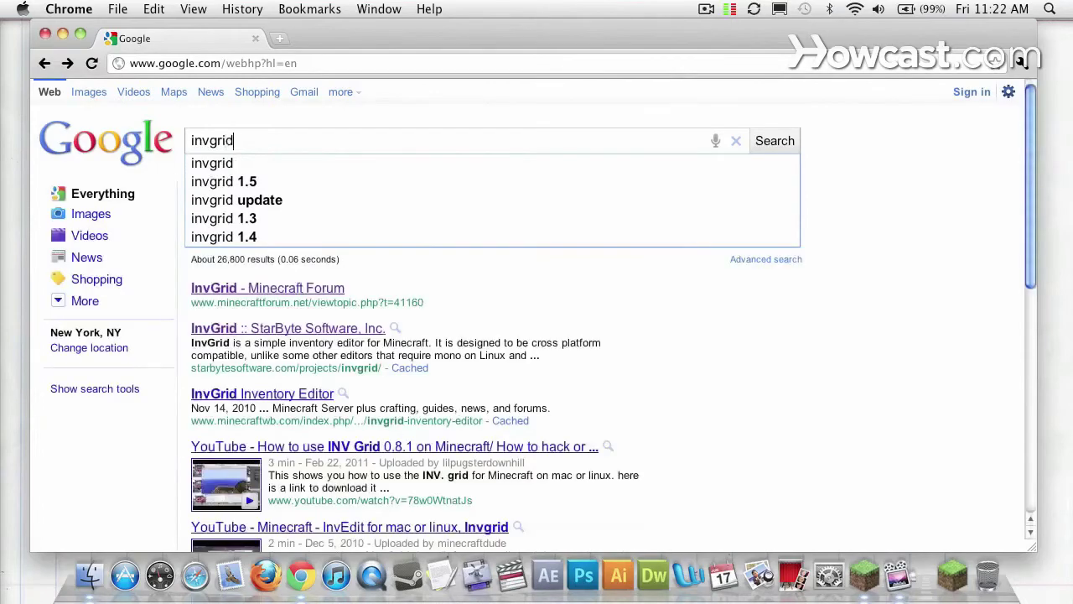
{"action": "key", "text": "Return"}
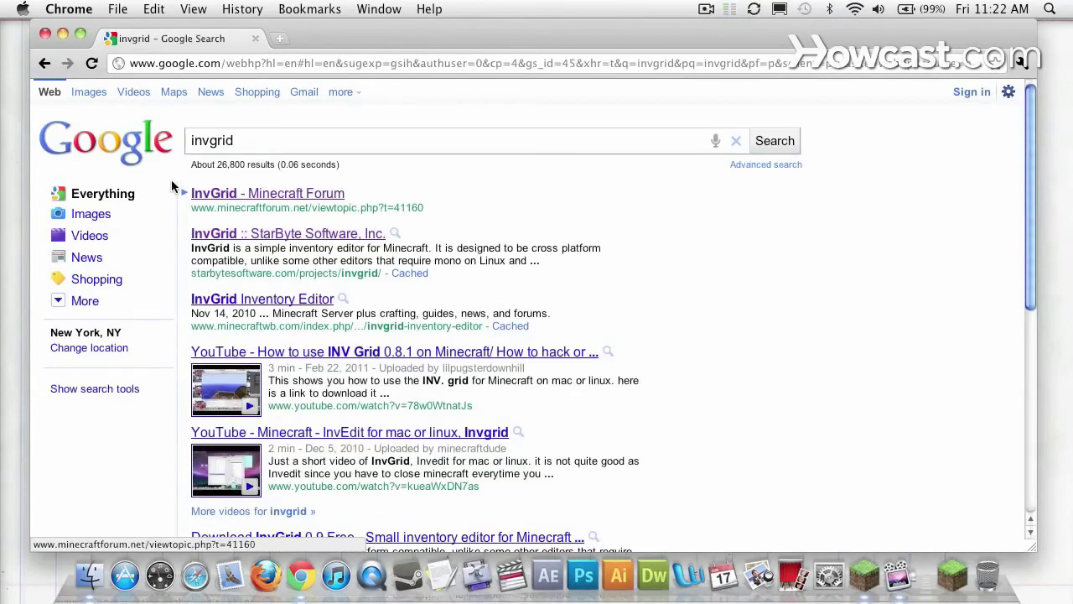
{"action": "left_click", "coordinate": [240, 194]}
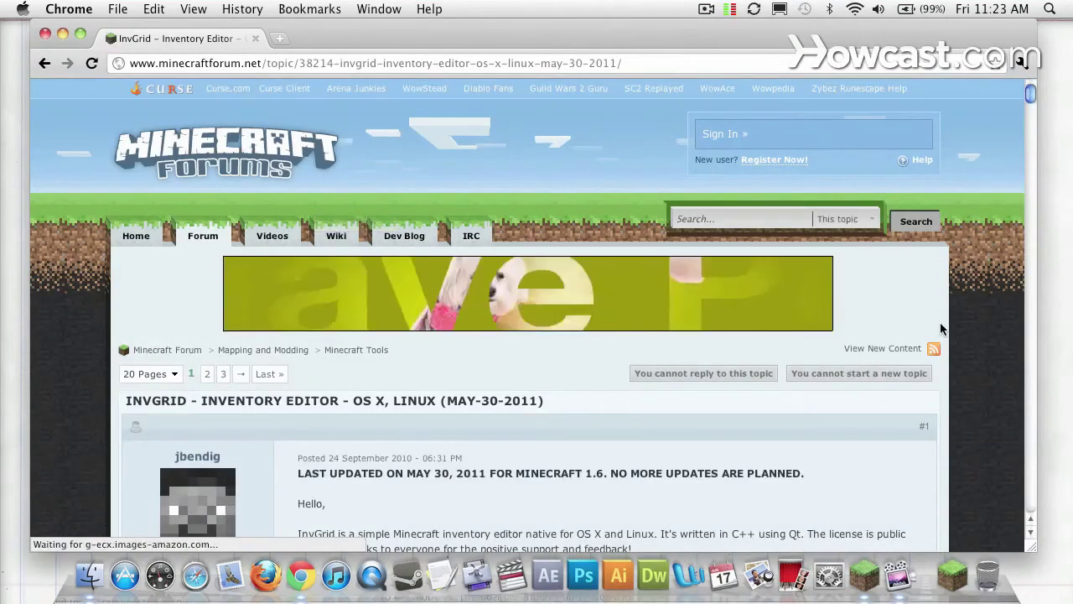
{"action": "scroll", "coordinate": [941, 328], "scroll_direction": "down", "scroll_amount": 5}
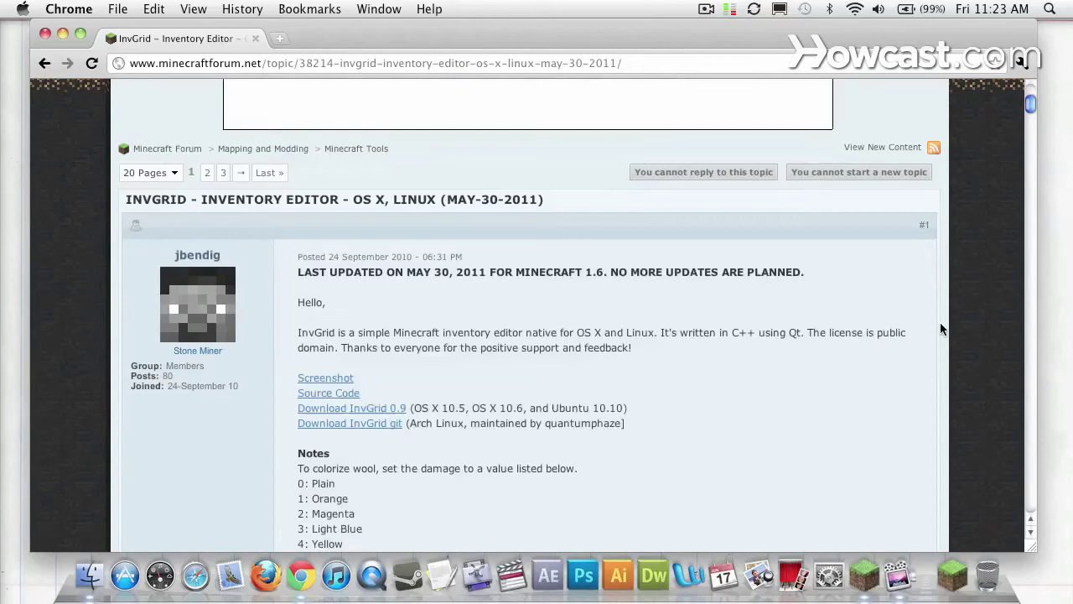
{"action": "scroll", "coordinate": [941, 329], "scroll_direction": "down", "scroll_amount": 1}
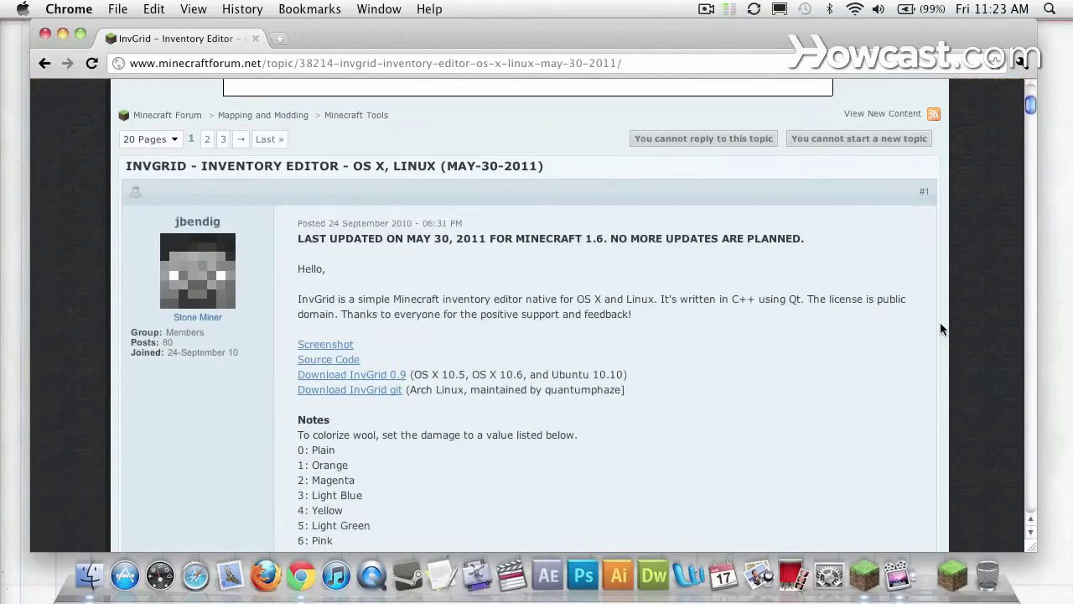
Download InvGrid-0.9.dmg for OS X from the StarByte Software InvGrid 0.9 page
{"action": "left_click", "coordinate": [363, 374]}
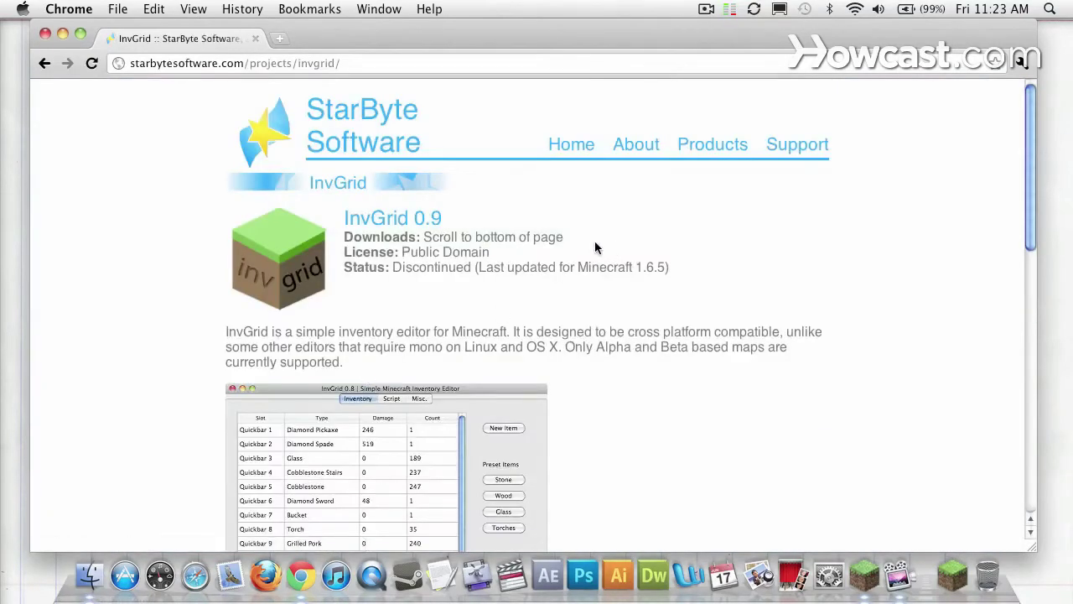
{"action": "scroll", "coordinate": [282, 364], "scroll_direction": "down", "scroll_amount": 3}
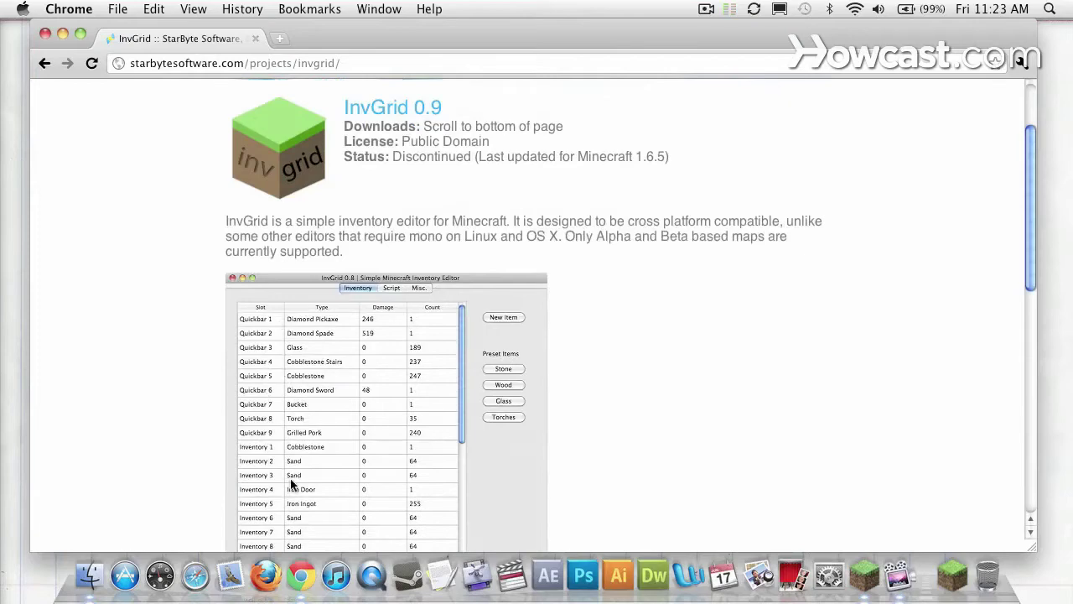
{"action": "scroll", "coordinate": [651, 296], "scroll_direction": "down", "scroll_amount": 15}
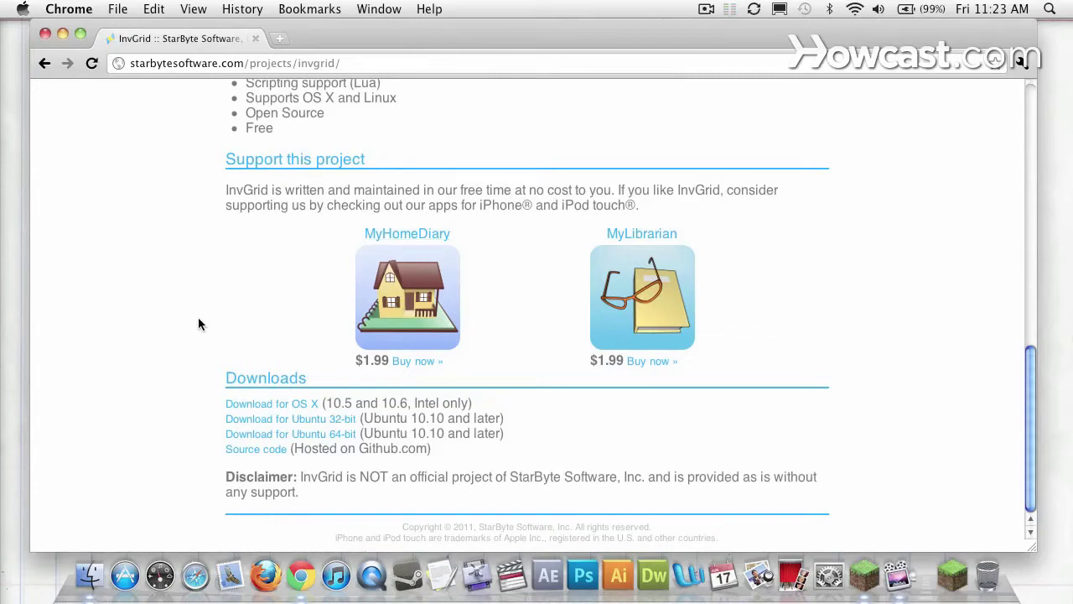
{"action": "left_click", "coordinate": [258, 410]}
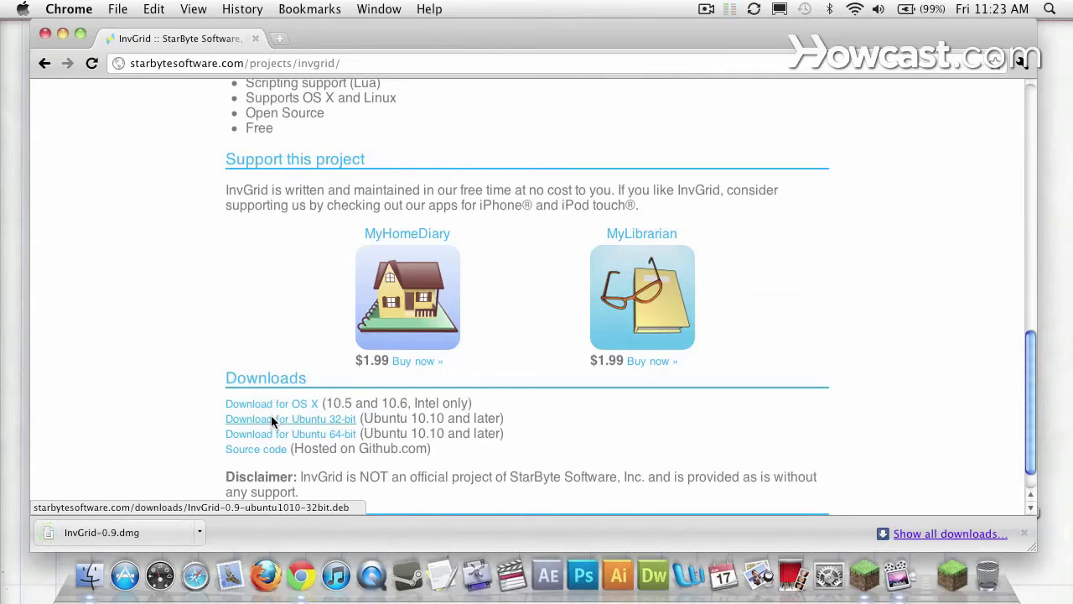
{"action": "left_click", "coordinate": [59, 8]}
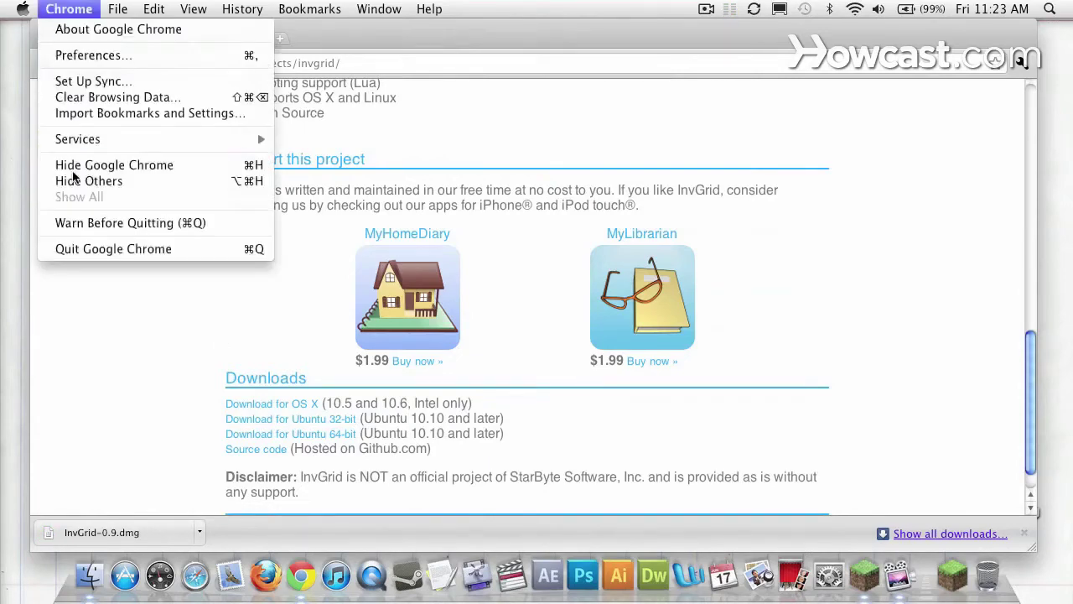
Quit Chrome, mount InvGrid-0.9.dmg, launch InvGrid past the security warning, and maximize its window
{"action": "left_click", "coordinate": [73, 247]}
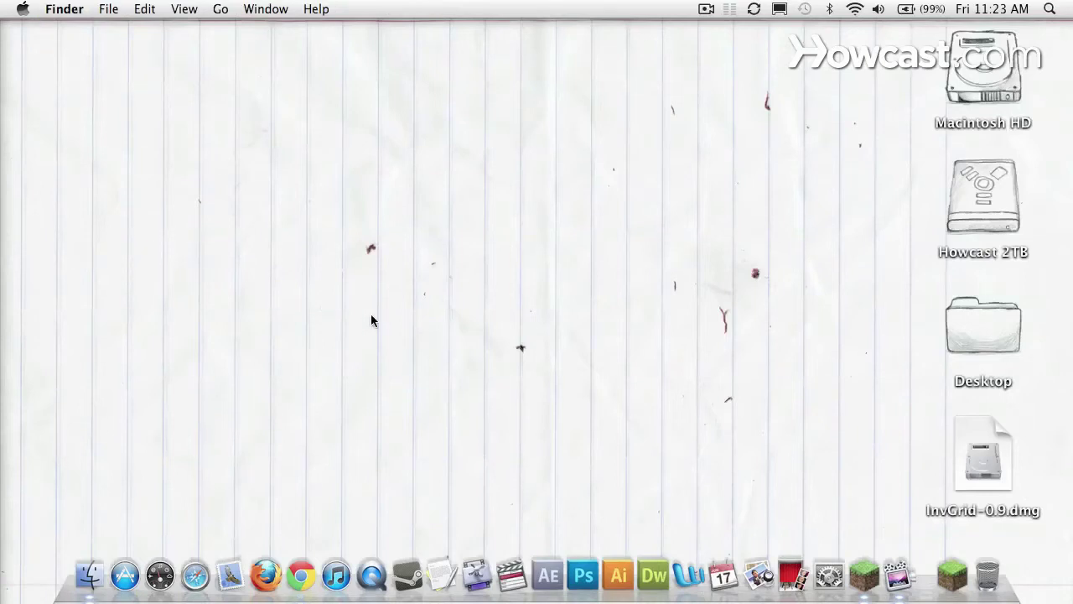
{"action": "double_click", "coordinate": [973, 465]}
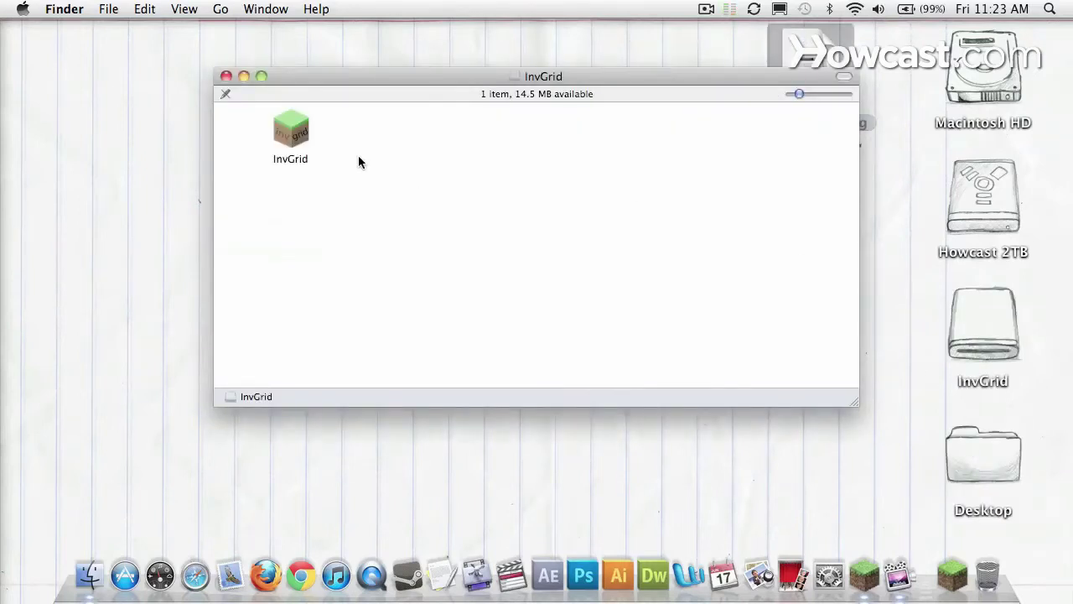
{"action": "double_click", "coordinate": [306, 130]}
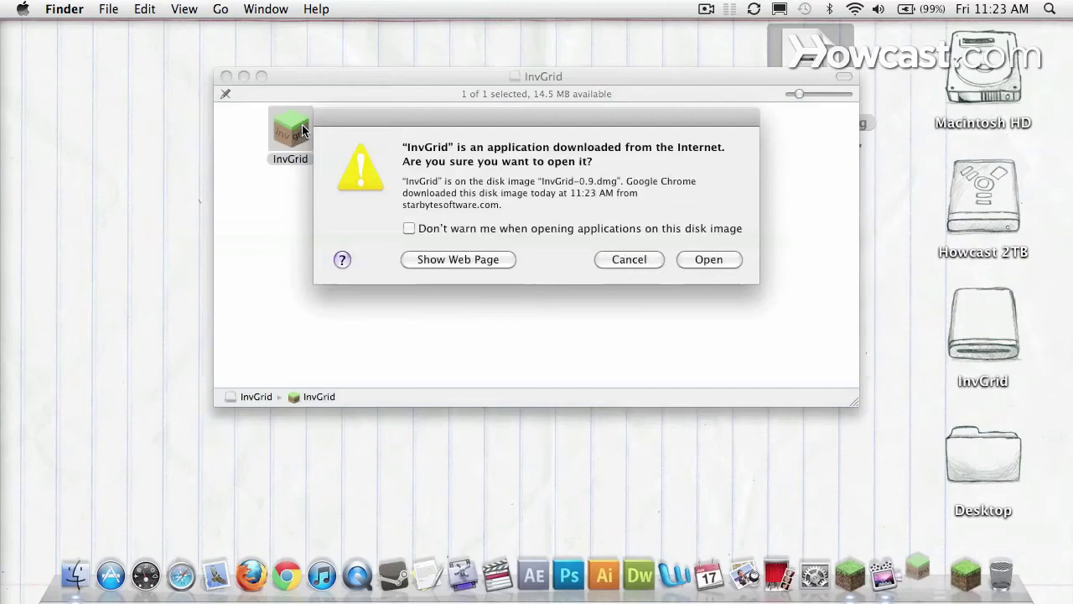
{"action": "left_click", "coordinate": [702, 260]}
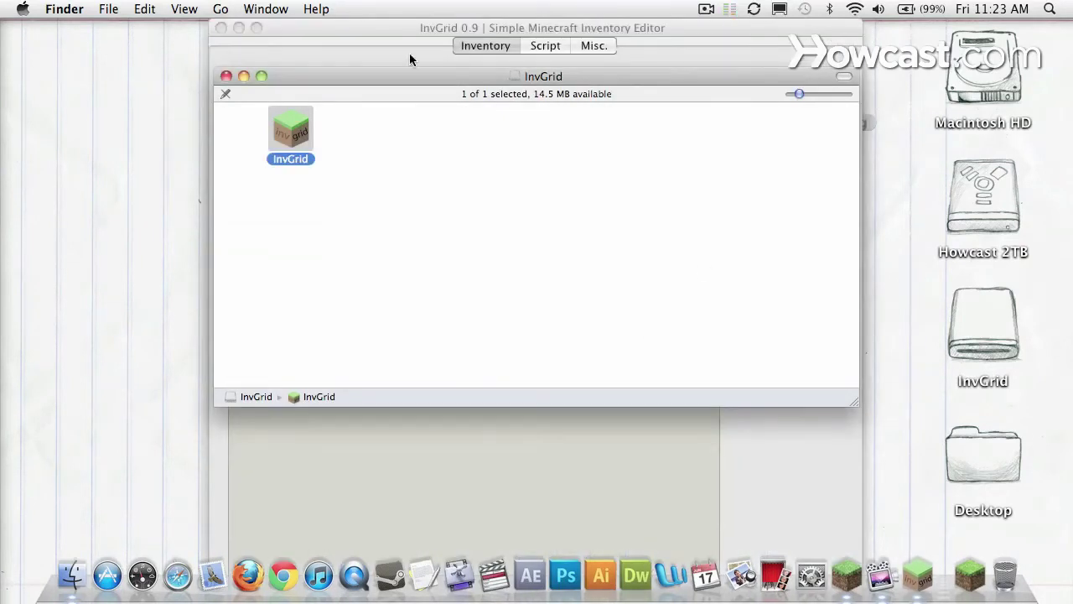
{"action": "left_click", "coordinate": [410, 55]}
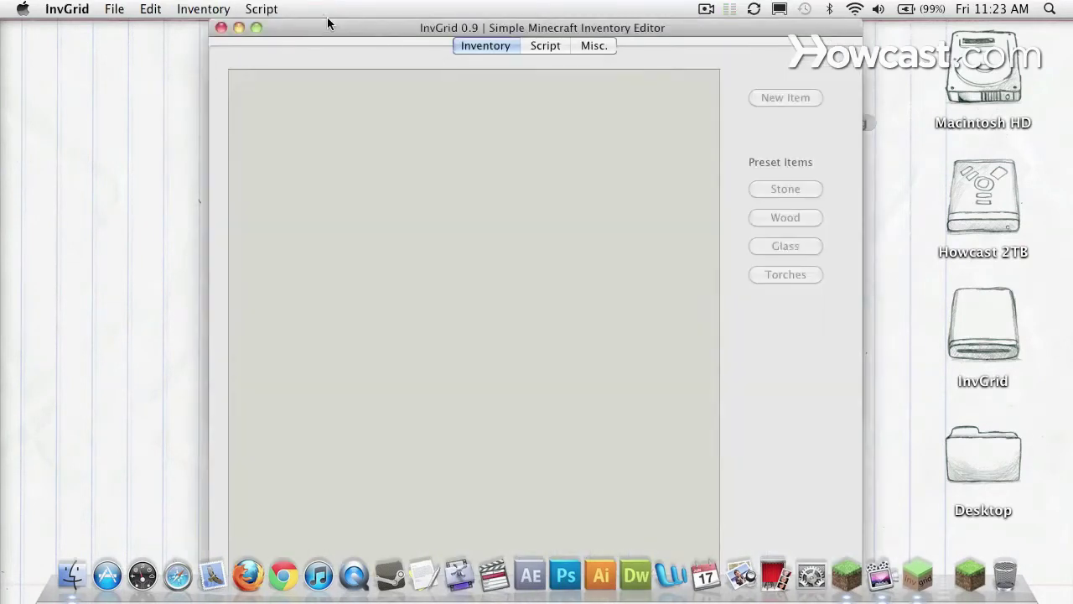
{"action": "left_click", "coordinate": [257, 28]}
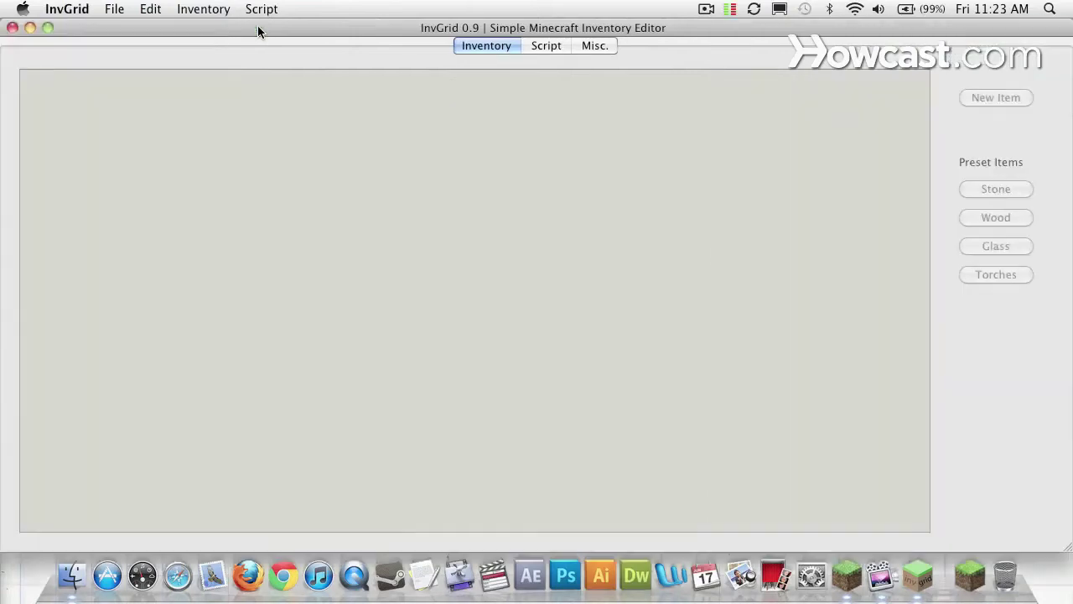
Load the BenCheats world's level.dat into InvGrid through File > Open
{"action": "left_click", "coordinate": [108, 10]}
{"action": "left_click", "coordinate": [110, 28]}
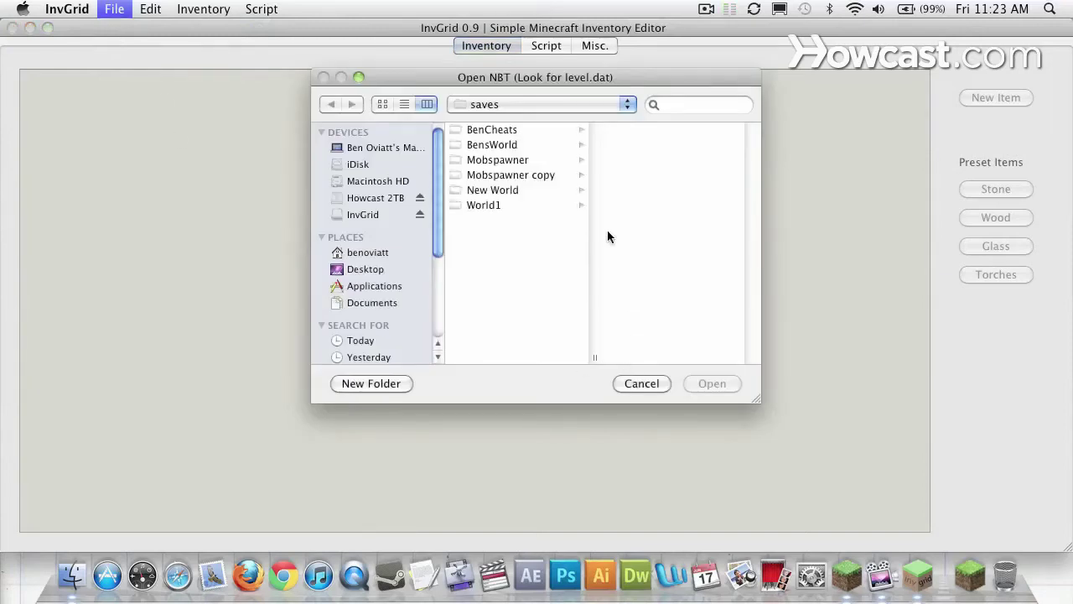
{"action": "left_click", "coordinate": [499, 133]}
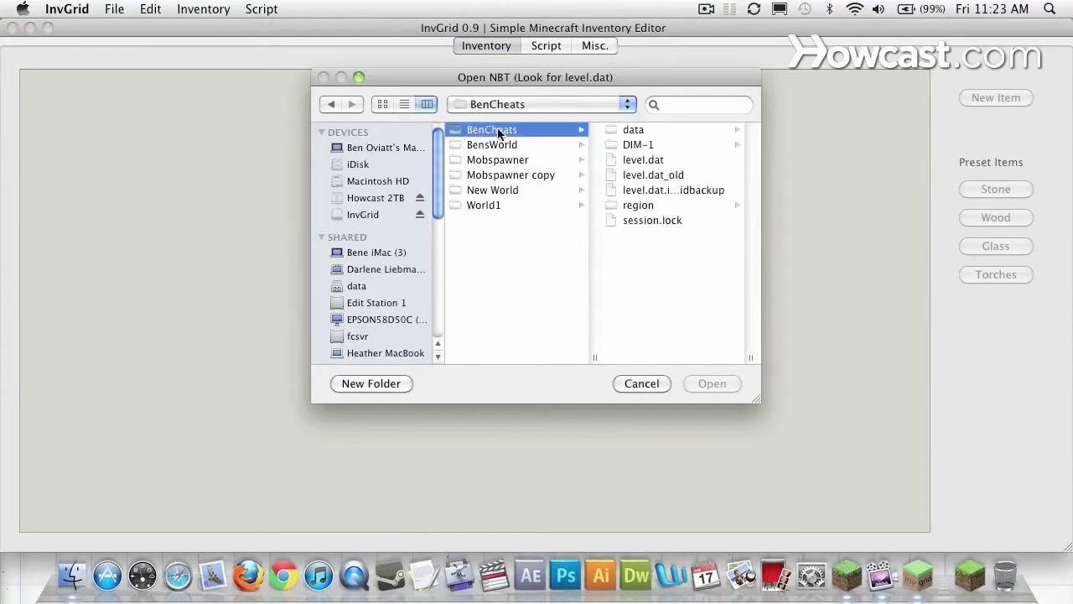
{"action": "double_click", "coordinate": [655, 160]}
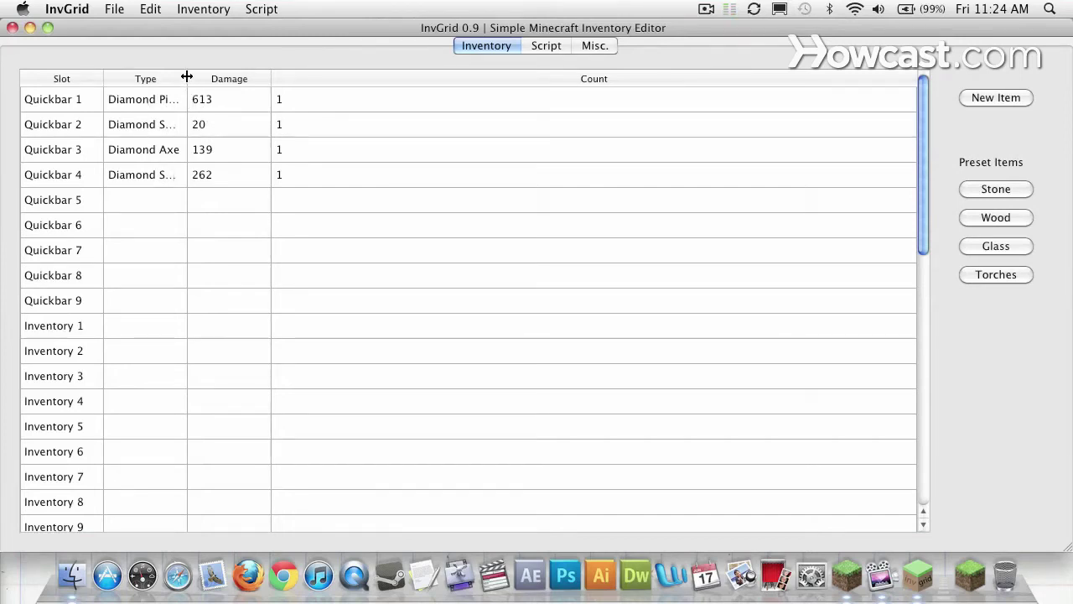
Widen the Type column so full names like Diamond Pickaxe and Diamond Shovel show
{"action": "left_click_drag", "start_coordinate": [187, 76], "coordinate": [256, 78]}
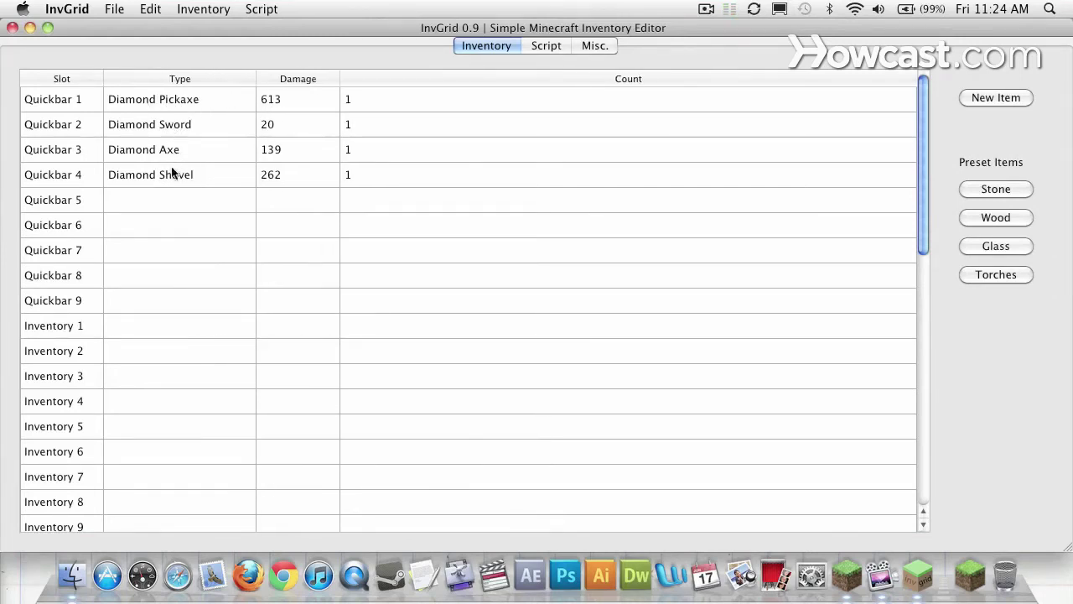
Put a new Diamond item with count 64 and damage 0 in Quickbar 5
{"action": "left_click", "coordinate": [172, 205]}
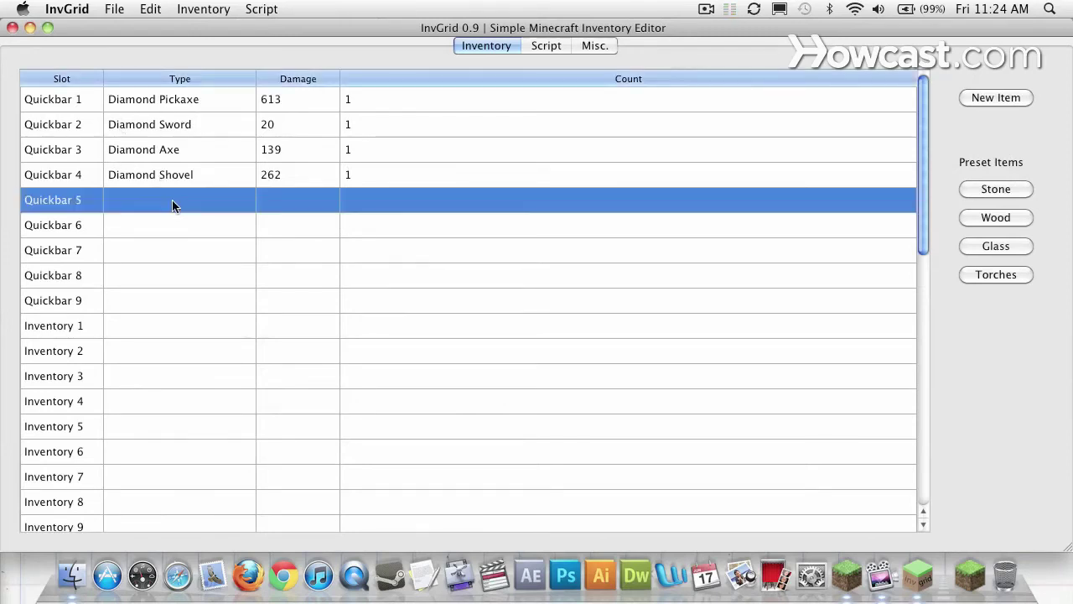
{"action": "left_click", "coordinate": [1006, 99]}
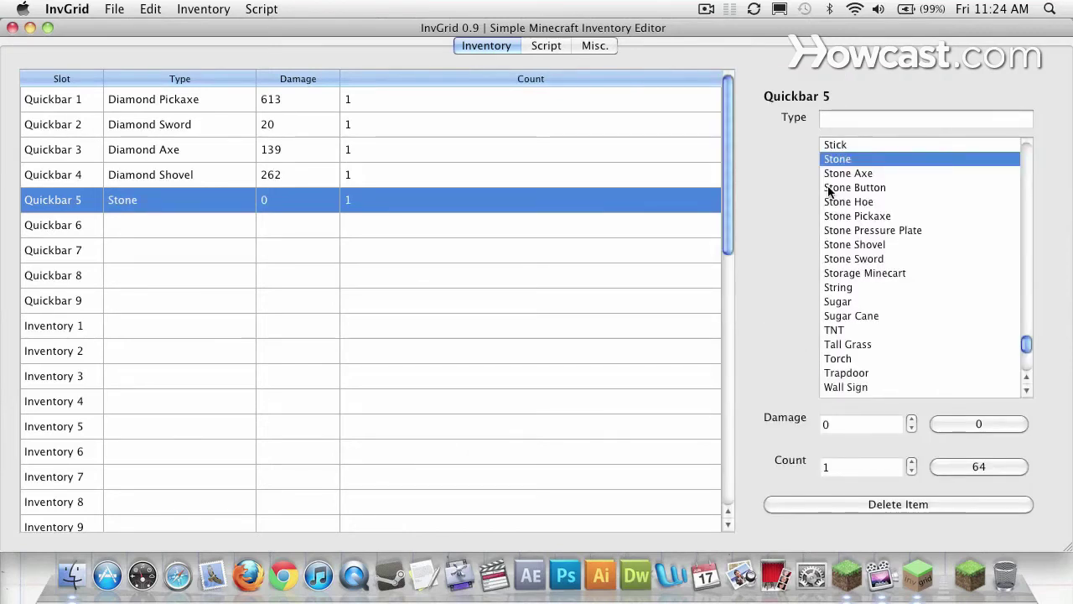
{"action": "scroll", "coordinate": [856, 186], "scroll_direction": "up", "scroll_amount": 12}
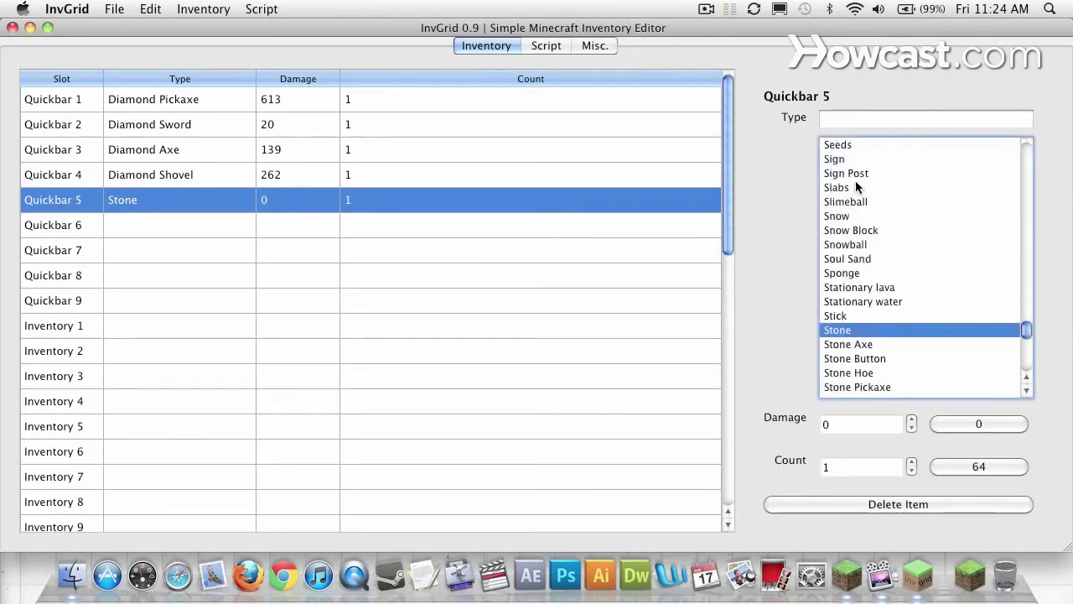
{"action": "scroll", "coordinate": [857, 186], "scroll_direction": "up", "scroll_amount": 7}
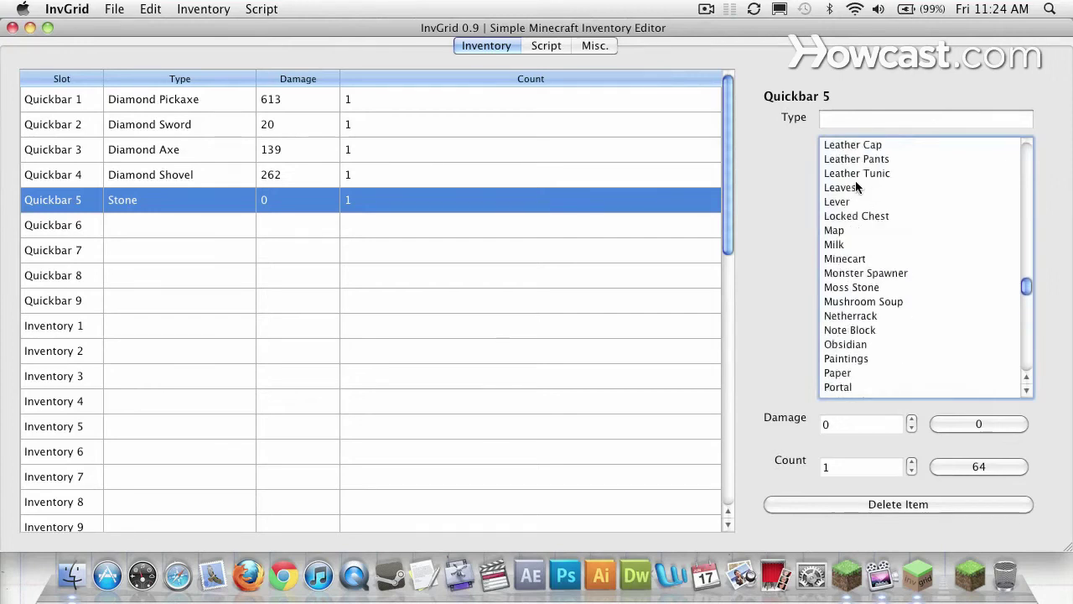
{"action": "left_click", "coordinate": [896, 119]}
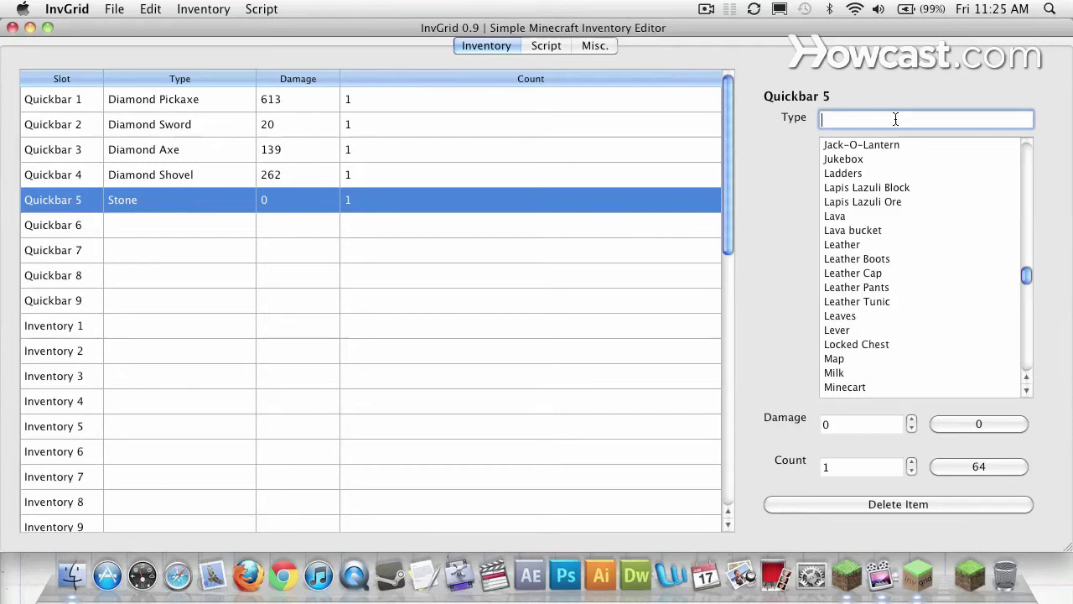
{"action": "type", "text": "diamond"}
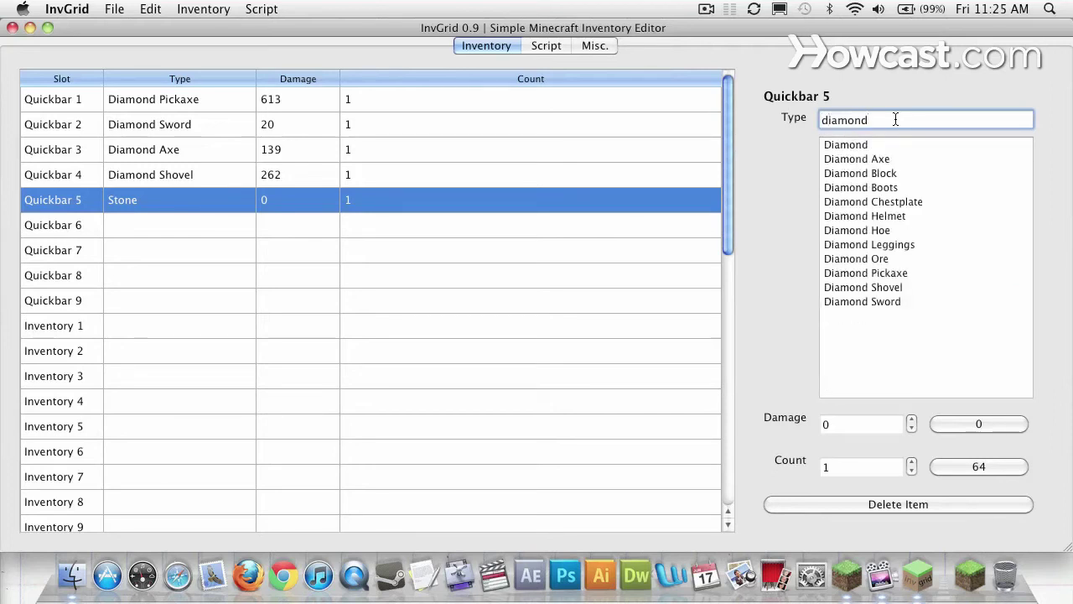
{"action": "left_click", "coordinate": [849, 146]}
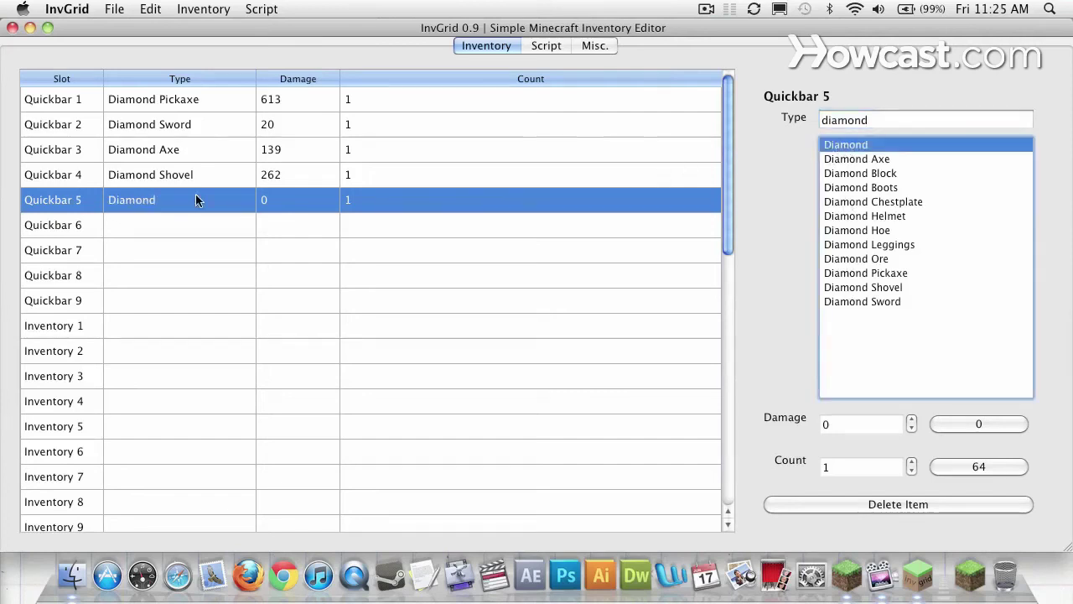
{"action": "left_click", "coordinate": [972, 467]}
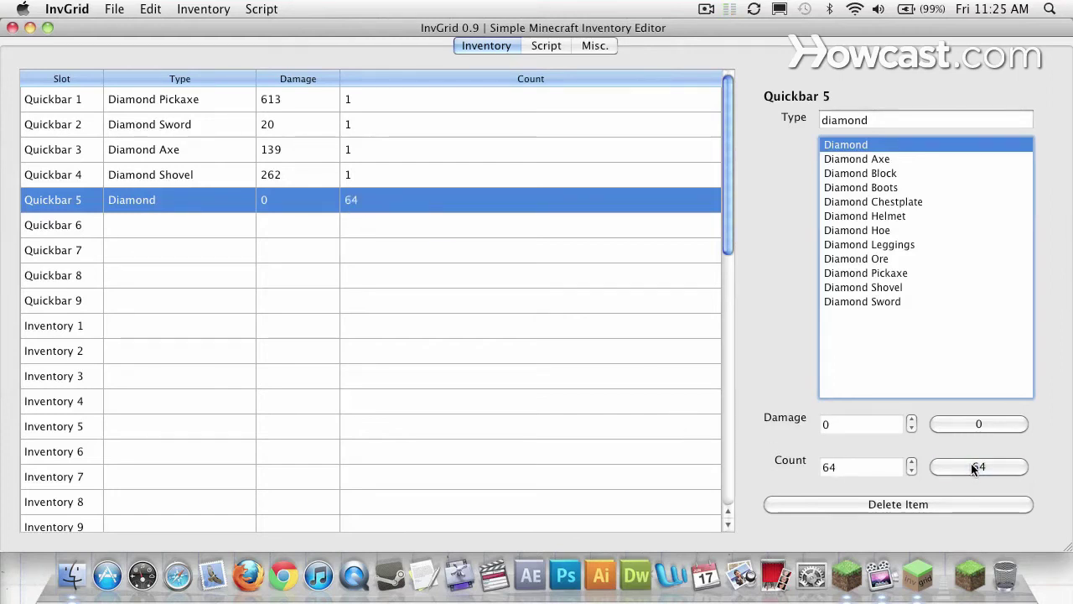
Add a placeholder item to Quickbar 6, then copy the 64-Diamond stack from Quickbar 5
{"action": "left_click", "coordinate": [199, 234]}
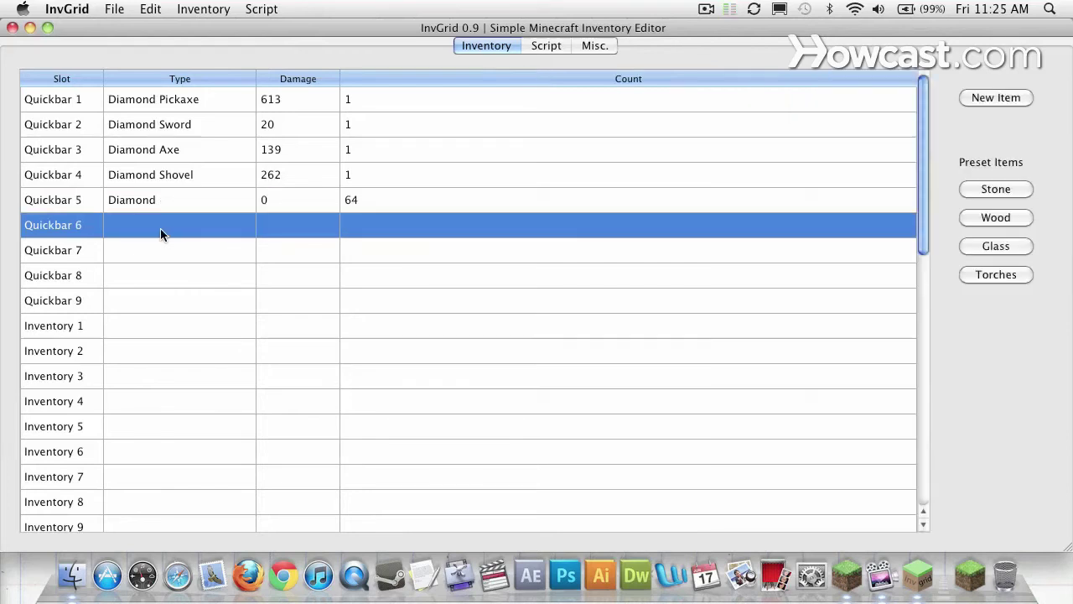
{"action": "left_click", "coordinate": [996, 98]}
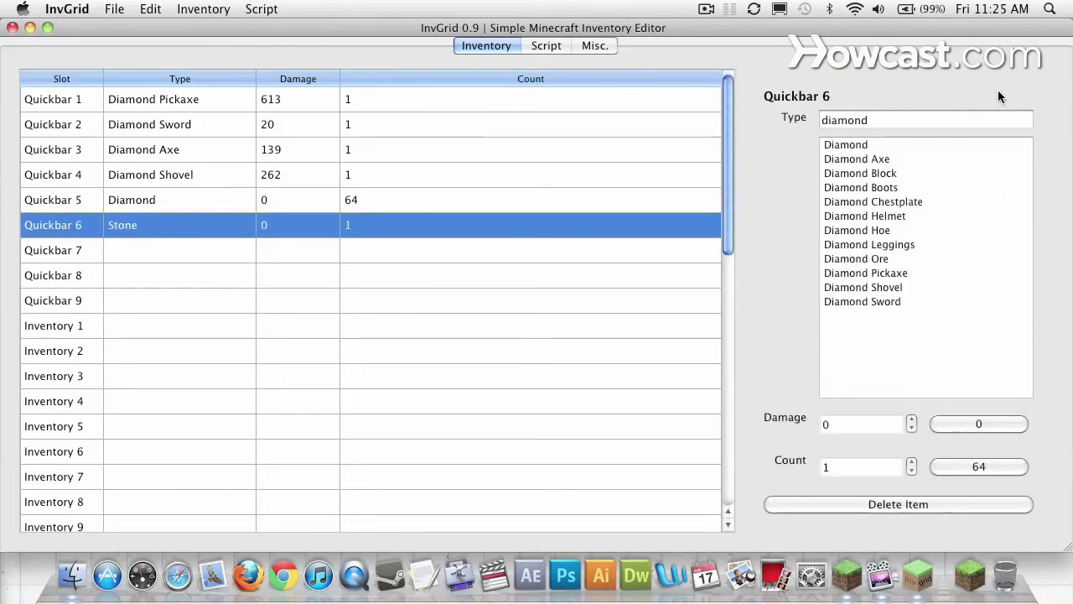
{"action": "left_click", "coordinate": [205, 253]}
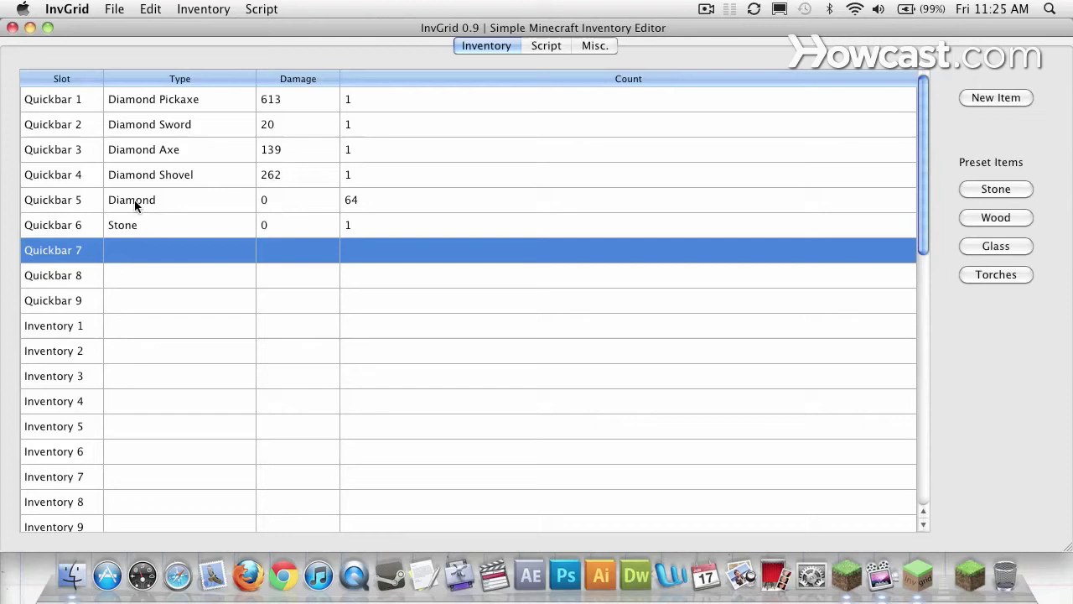
{"action": "left_click", "coordinate": [127, 200]}
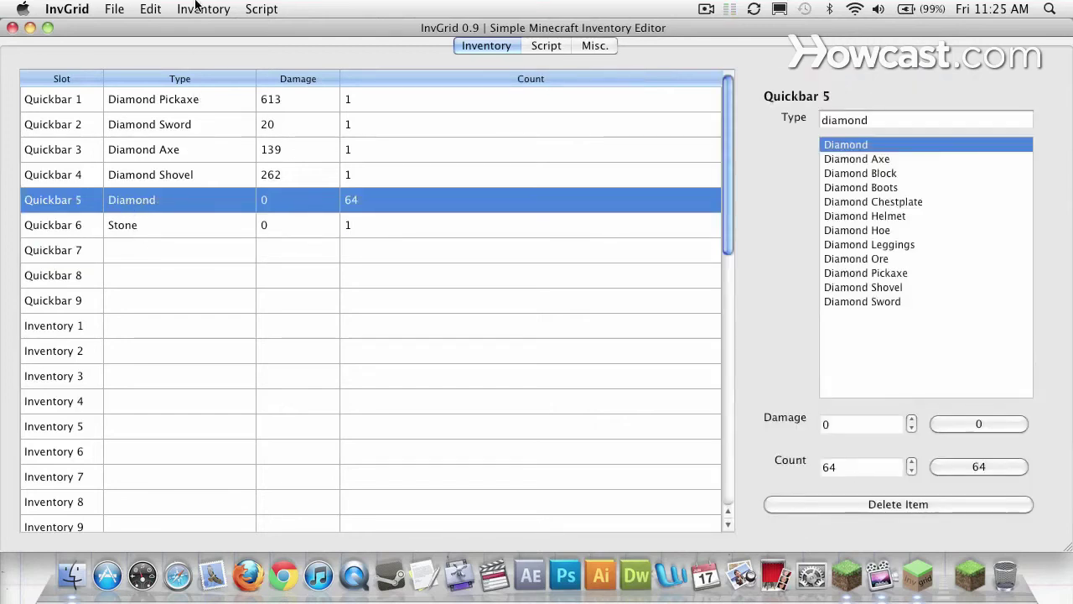
{"action": "left_click", "coordinate": [150, 9]}
{"action": "left_click", "coordinate": [155, 31]}
Paste the 64-Diamond stack into Quickbar slots 6, 7, 8 and 9
{"action": "left_click", "coordinate": [124, 226]}
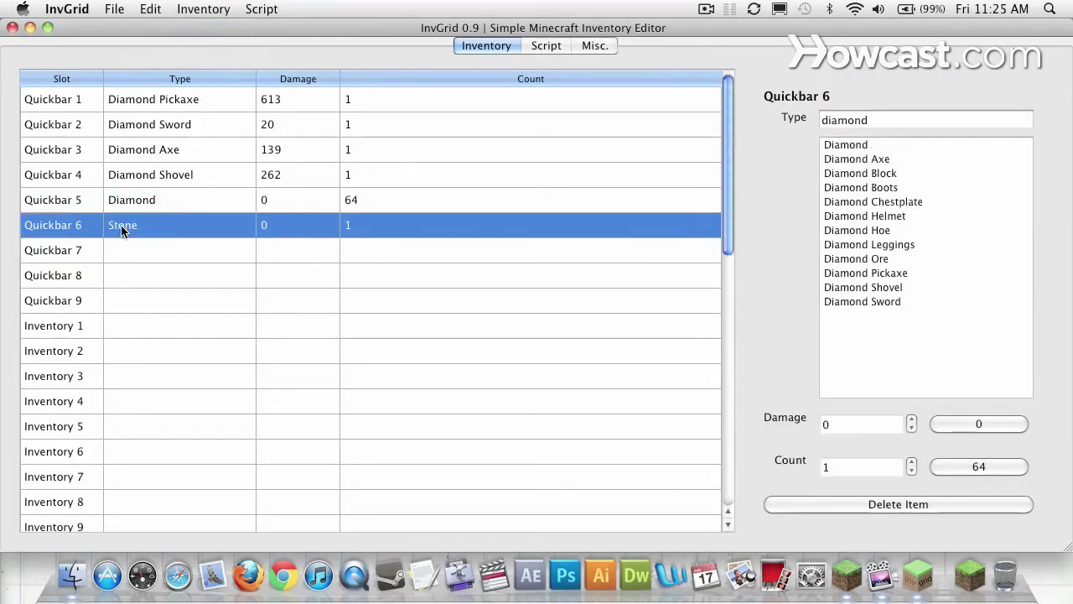
{"action": "left_click", "coordinate": [153, 9]}
{"action": "left_click", "coordinate": [159, 42]}
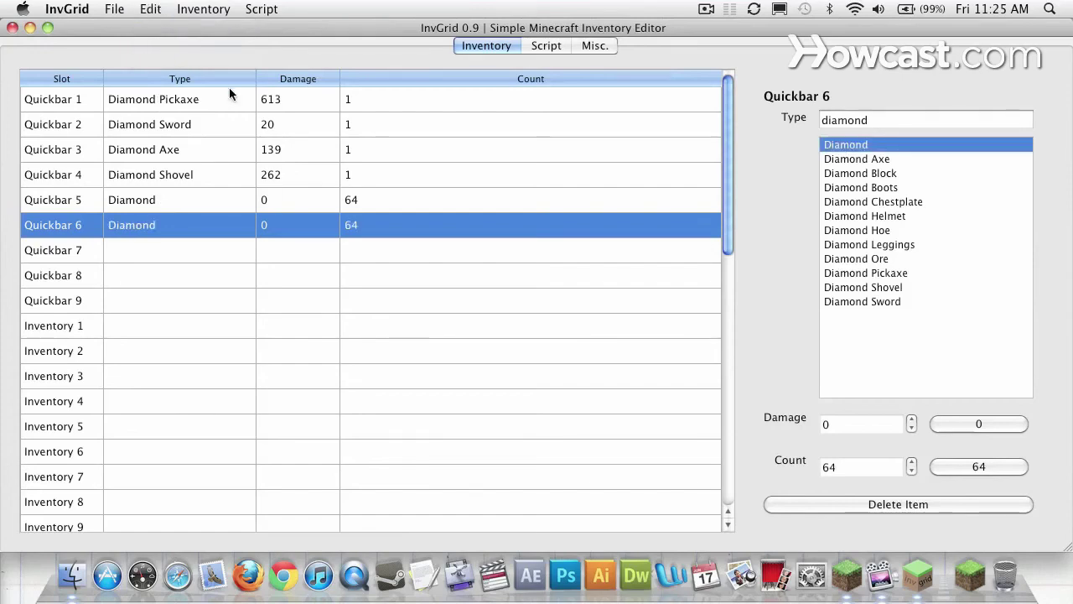
{"action": "left_click", "coordinate": [124, 252]}
{"action": "key", "text": "super+v"}
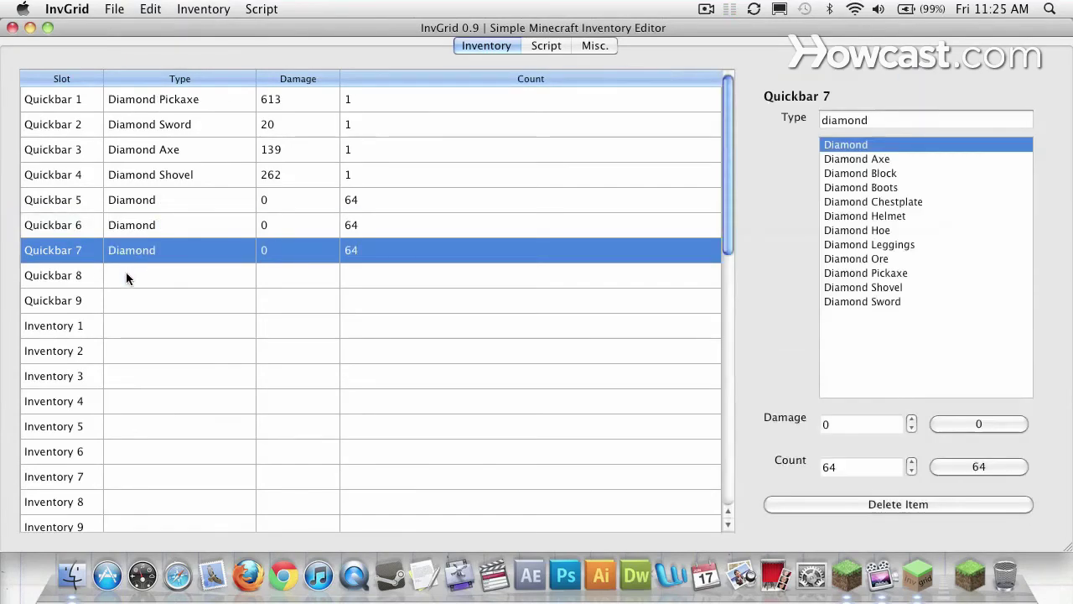
{"action": "left_click", "coordinate": [126, 275]}
{"action": "key", "text": "super+v"}
{"action": "left_click", "coordinate": [126, 294]}
{"action": "key", "text": "super+v"}
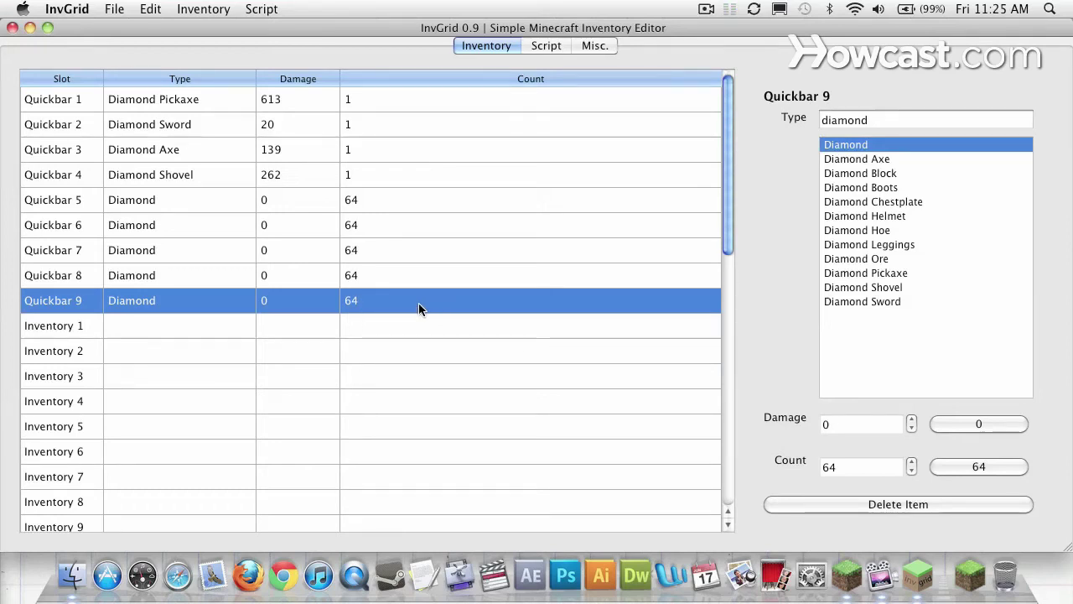
Give Inventory 1 a full stack of 64 TNT, then close InvGrid and save the changes
{"action": "left_click", "coordinate": [166, 323]}
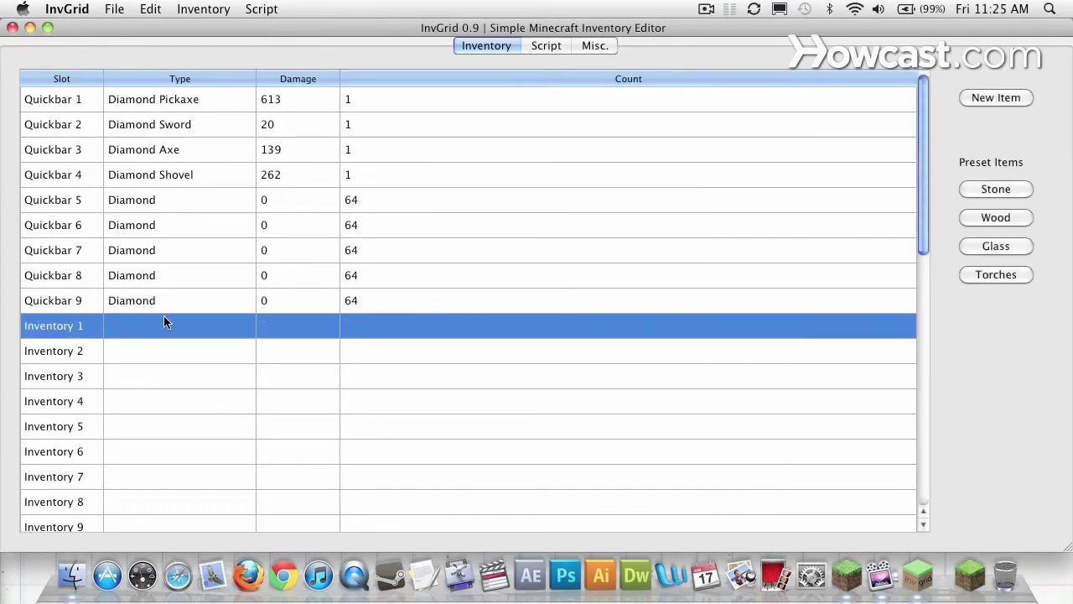
{"action": "left_click", "coordinate": [1006, 100]}
{"action": "left_click", "coordinate": [935, 125]}
{"action": "double_click", "coordinate": [935, 124]}
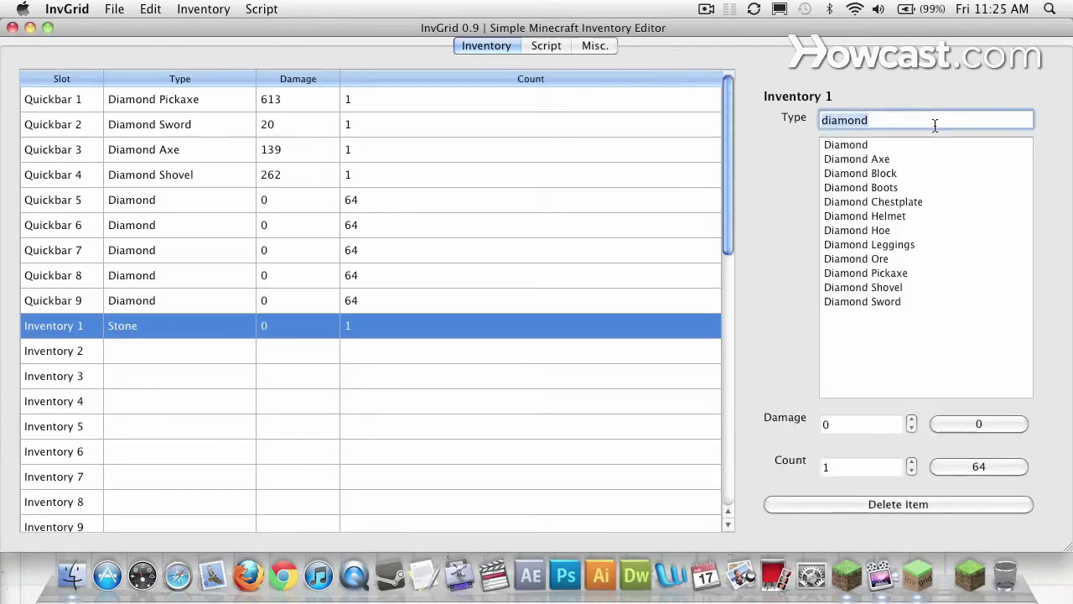
{"action": "type", "text": "tnt"}
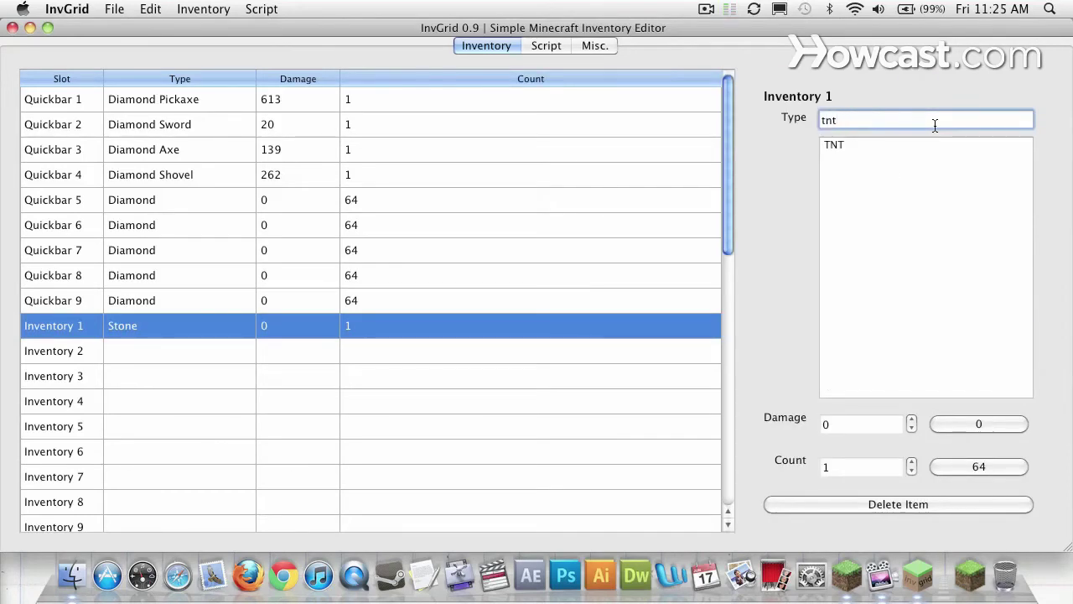
{"action": "left_click", "coordinate": [901, 147]}
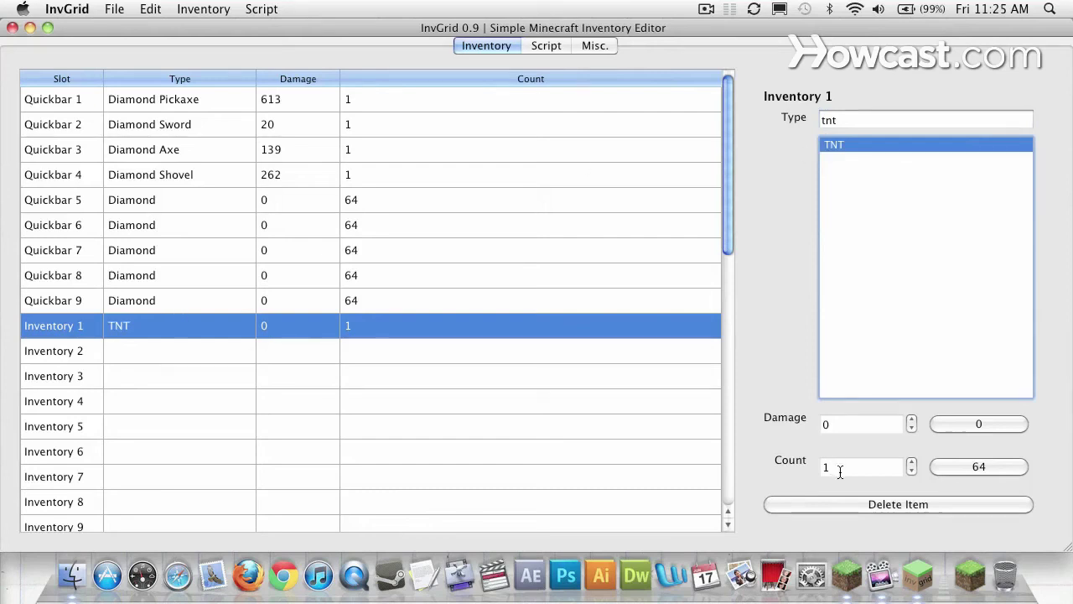
{"action": "left_click", "coordinate": [978, 467]}
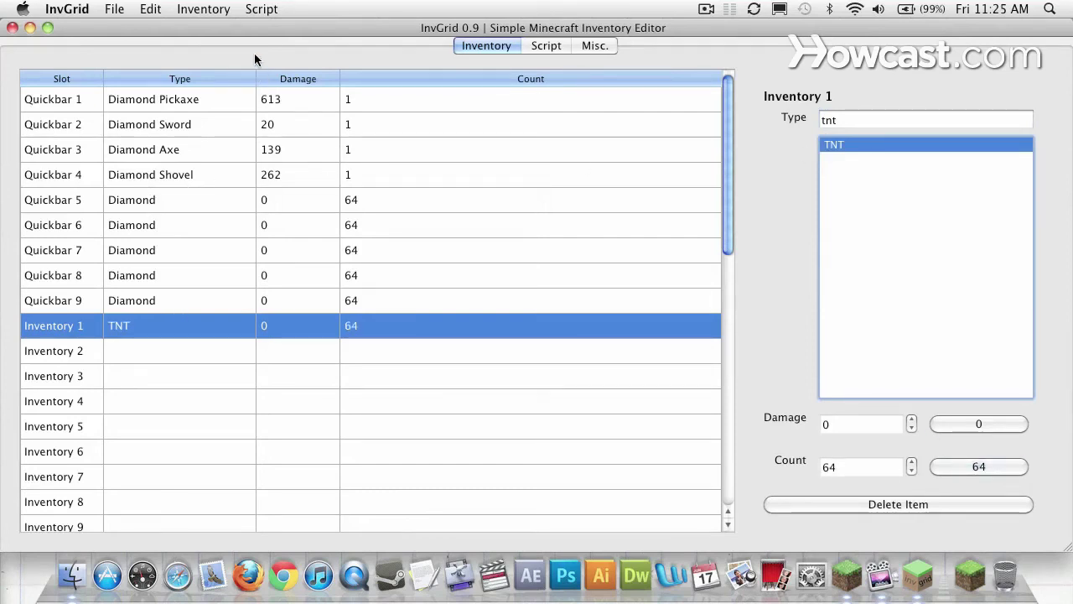
{"action": "left_click", "coordinate": [13, 28]}
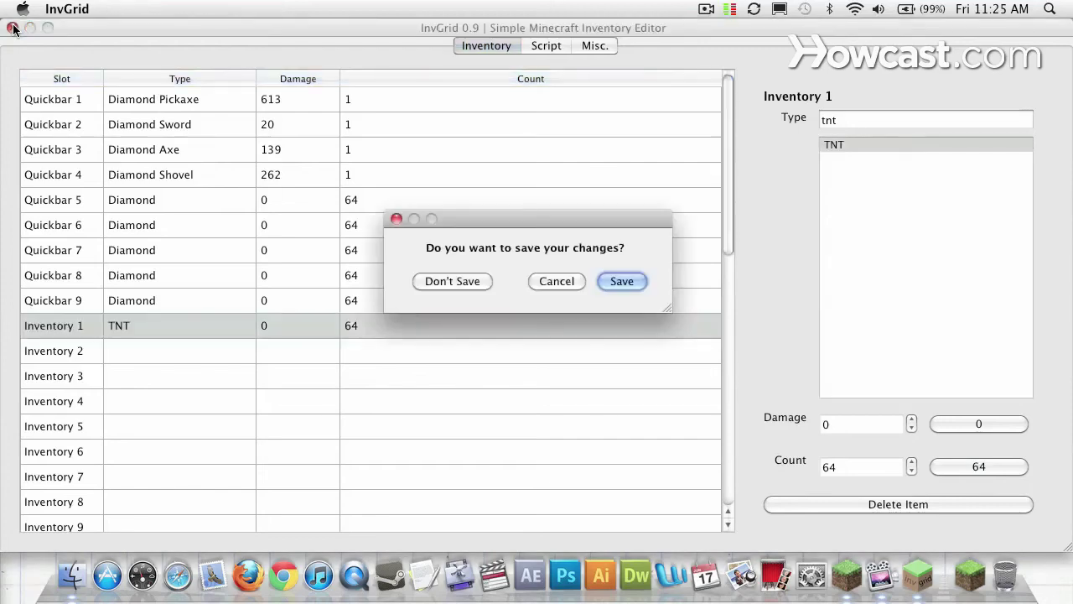
{"action": "left_click", "coordinate": [623, 281]}
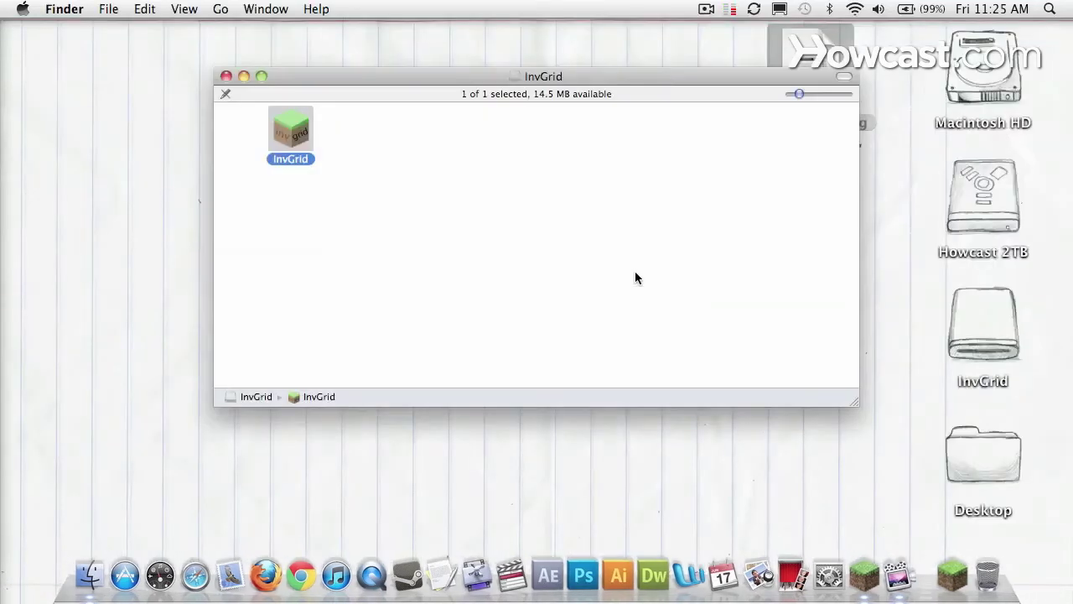
Load the BenCheats world and check the inventory for the four diamond tools, five 64-diamond stacks and 64 TNT
{"action": "left_click", "coordinate": [864, 575]}
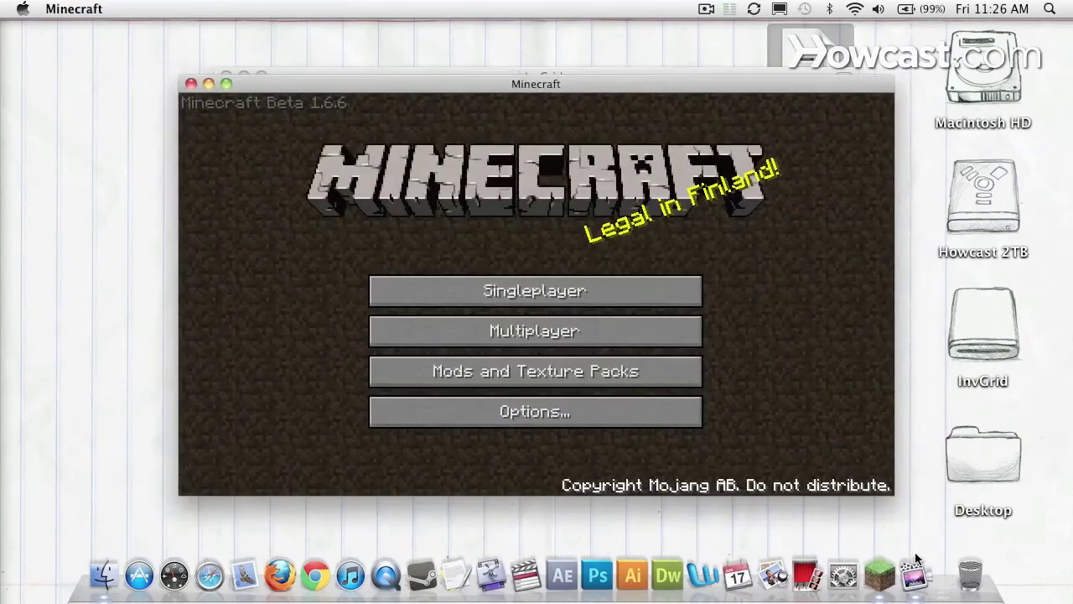
{"action": "left_click", "coordinate": [556, 291]}
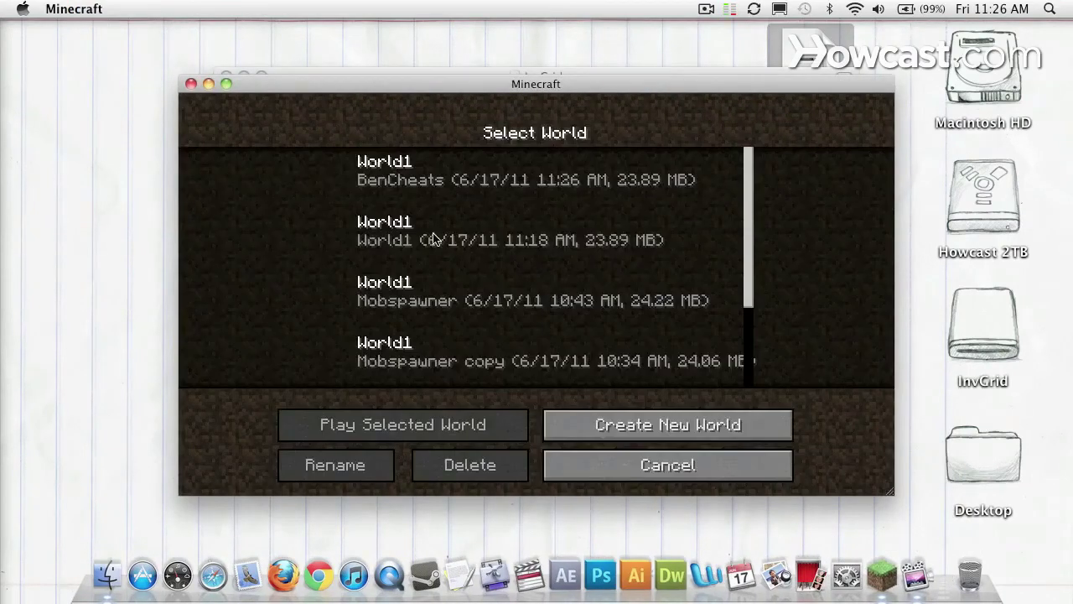
{"action": "left_click", "coordinate": [424, 189]}
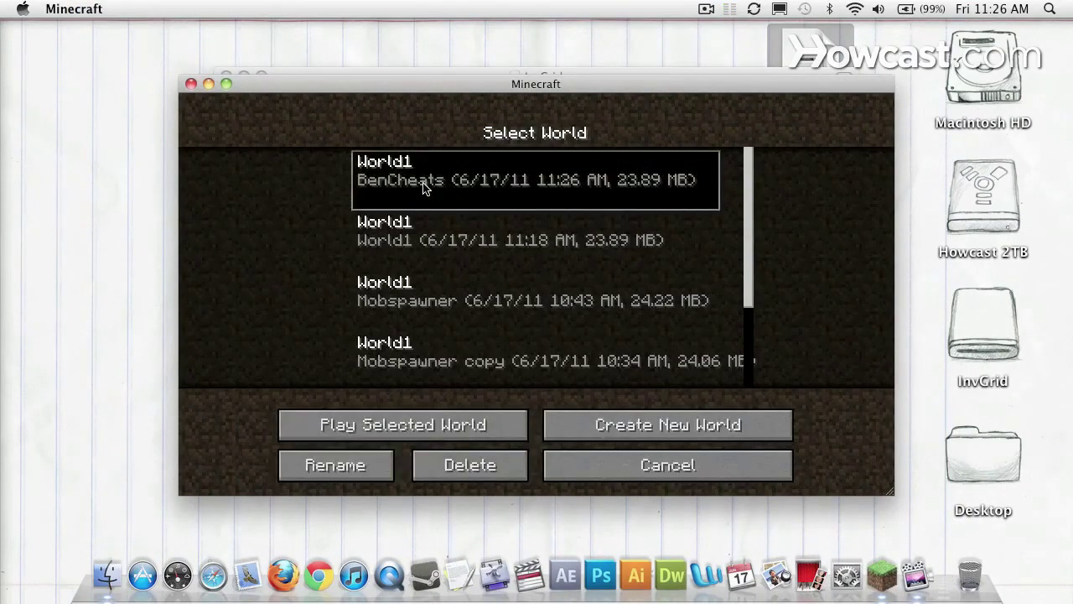
{"action": "double_click", "coordinate": [425, 189]}
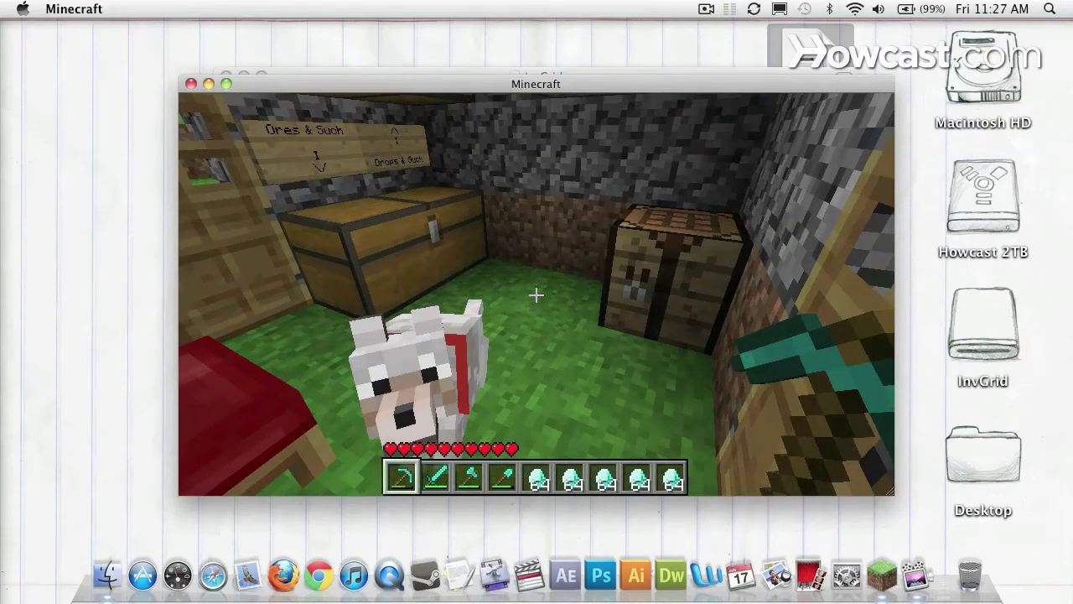
{"action": "key", "text": "e"}
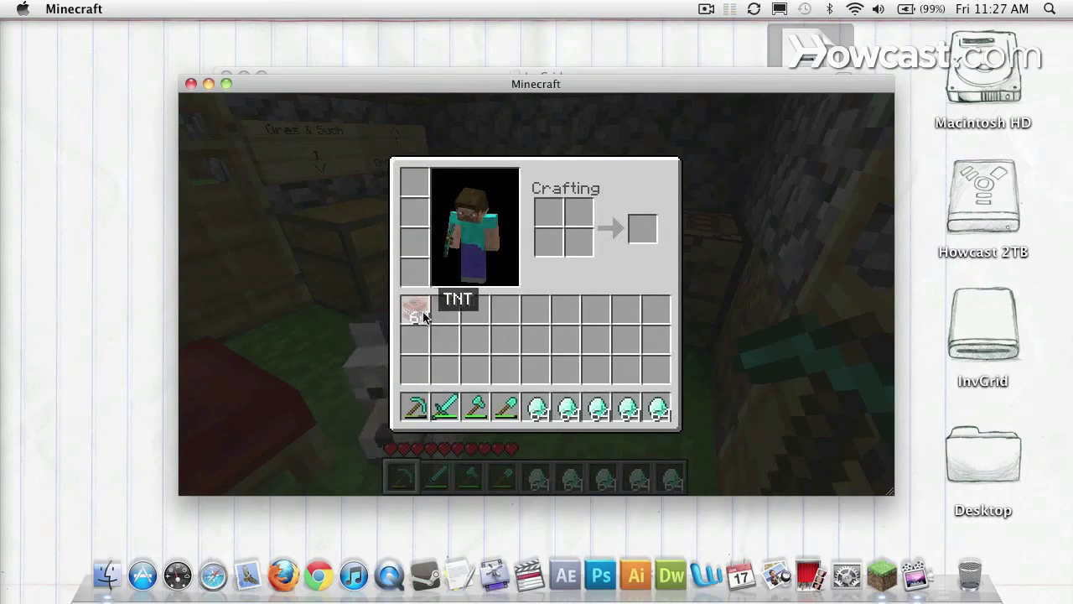
{"action": "key", "text": "e"}
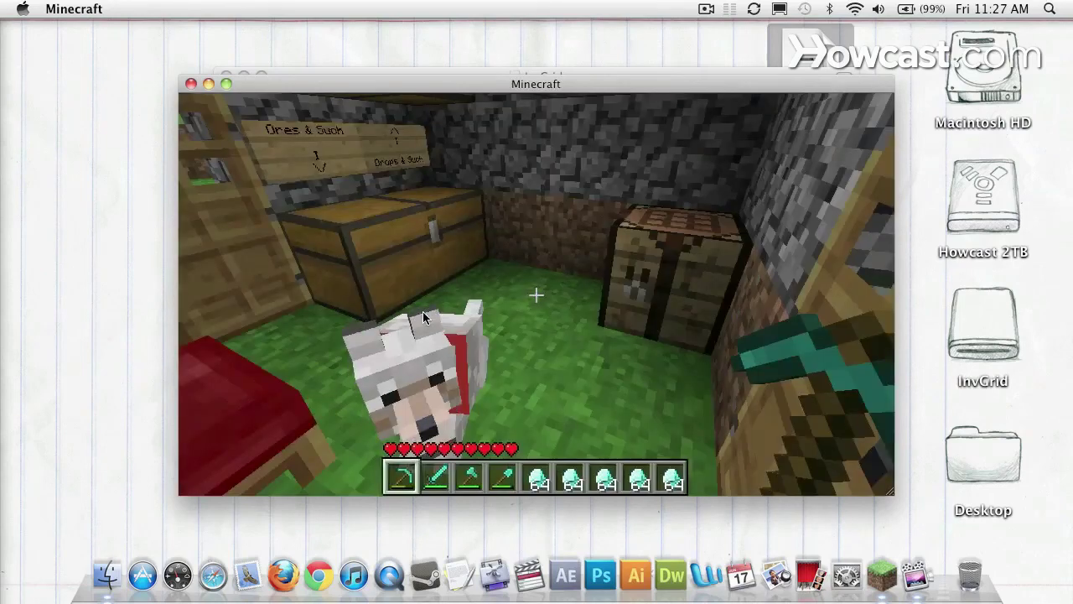